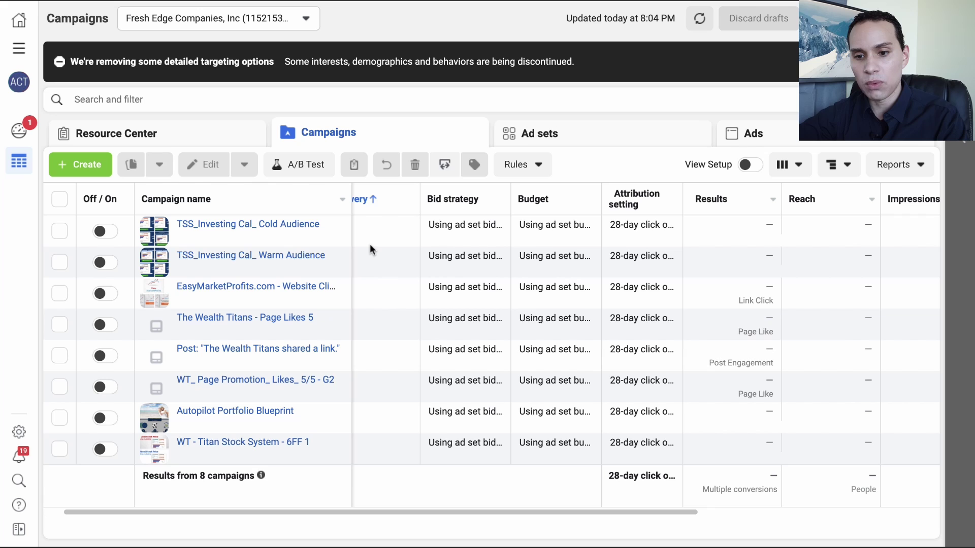
Open the All tools panel from the Meta Ads Manager sidebar.
click(25, 54)
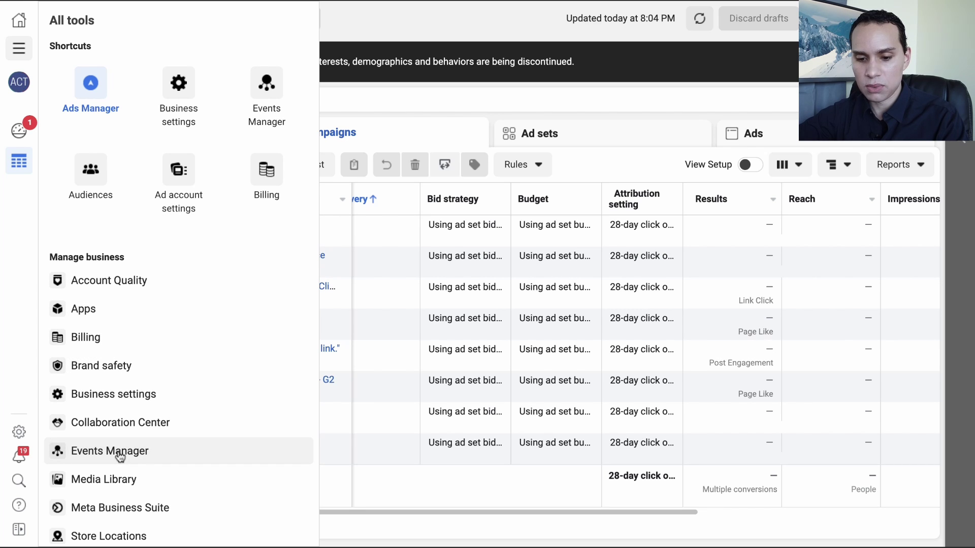
Go to Events Manager under Manage business in the tools list.
click(120, 457)
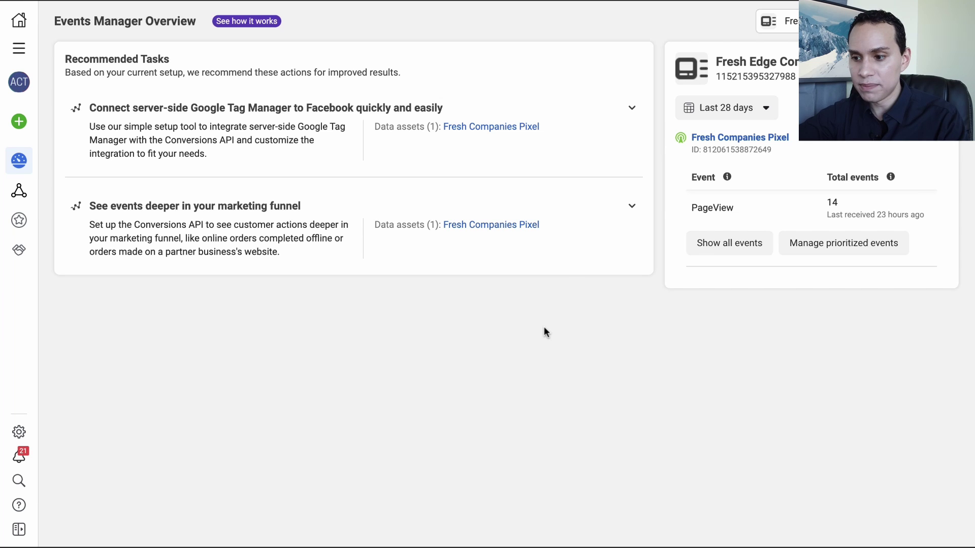
Open the Fresh Companies Pixel and add it to a new website using a partner.
click(727, 139)
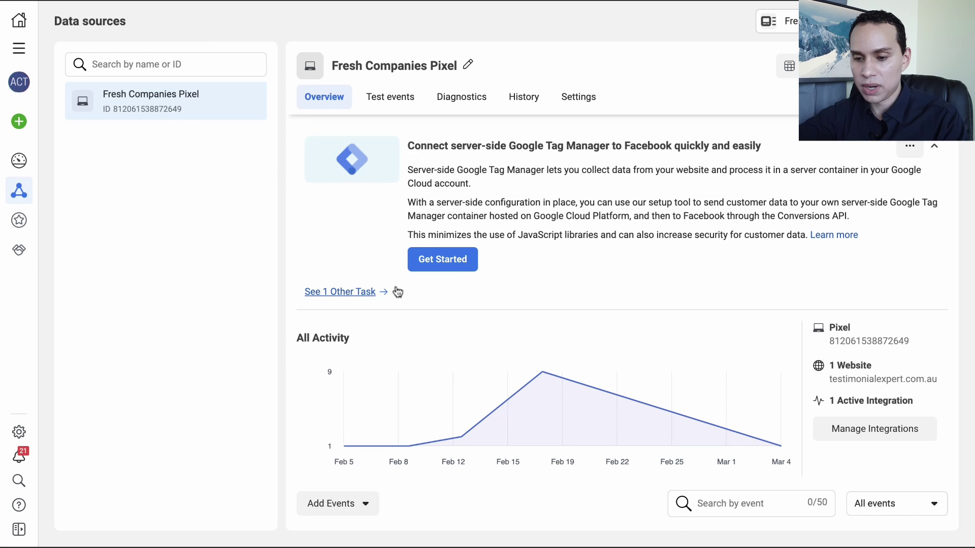
scroll(397, 291, down, 3)
scroll(535, 326, up, 3)
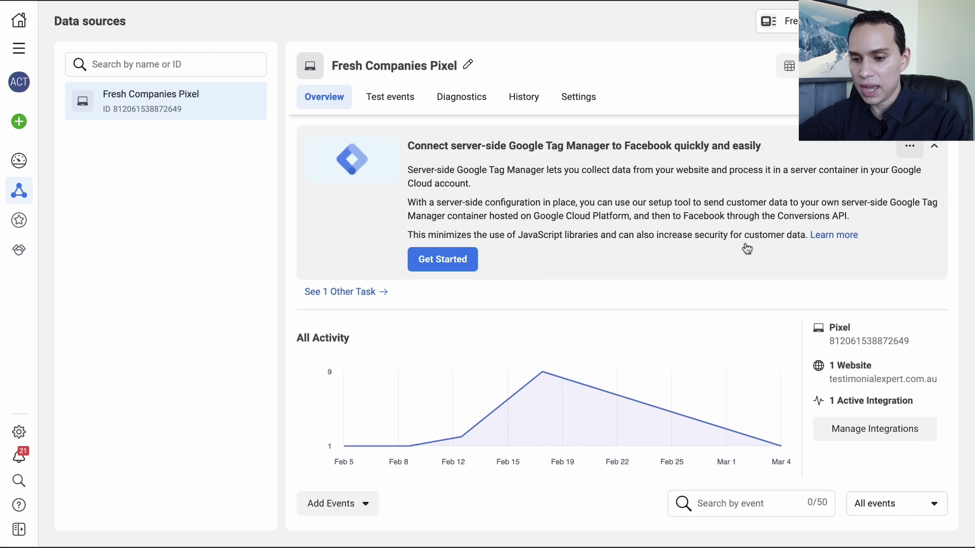
scroll(556, 274, down, 4)
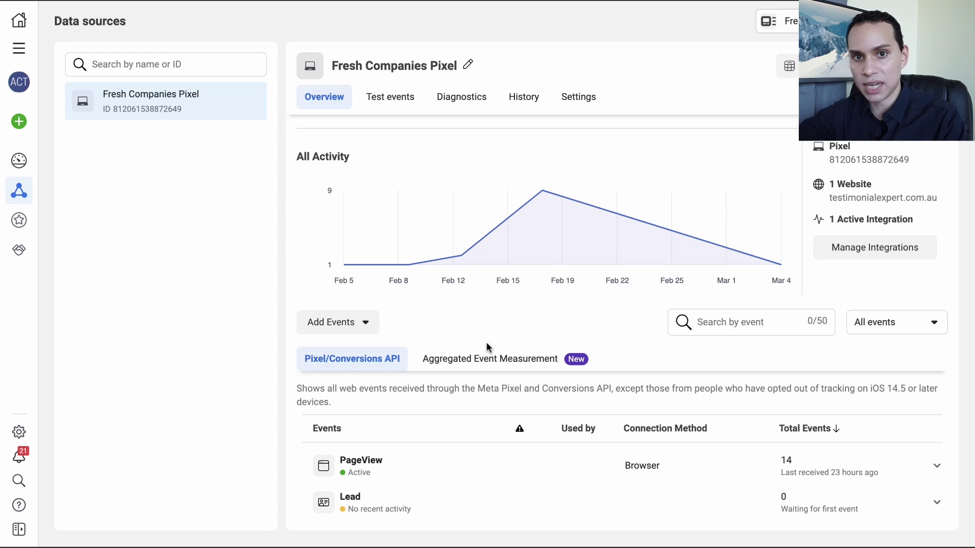
click(363, 327)
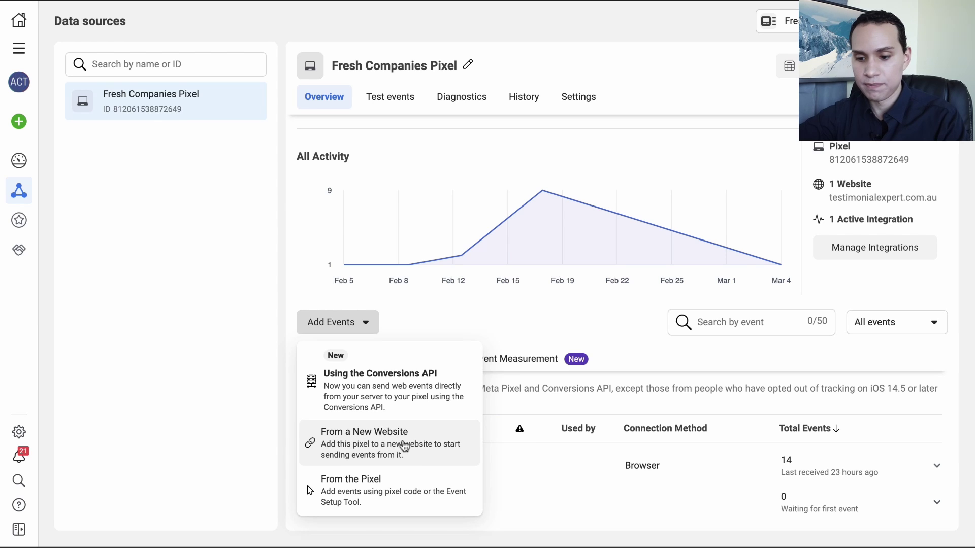
click(404, 446)
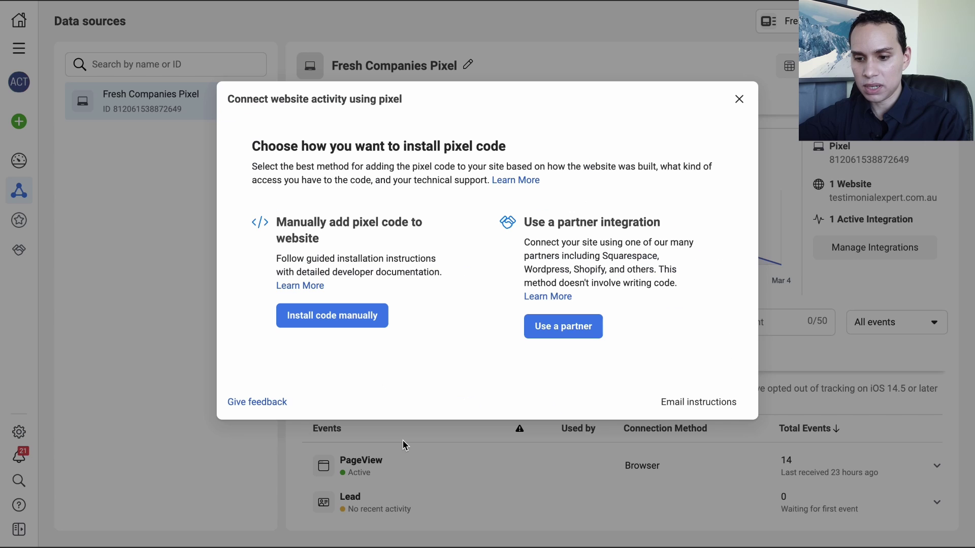
Pick Google Tag Manager as the installation partner and continue to account connection.
click(573, 331)
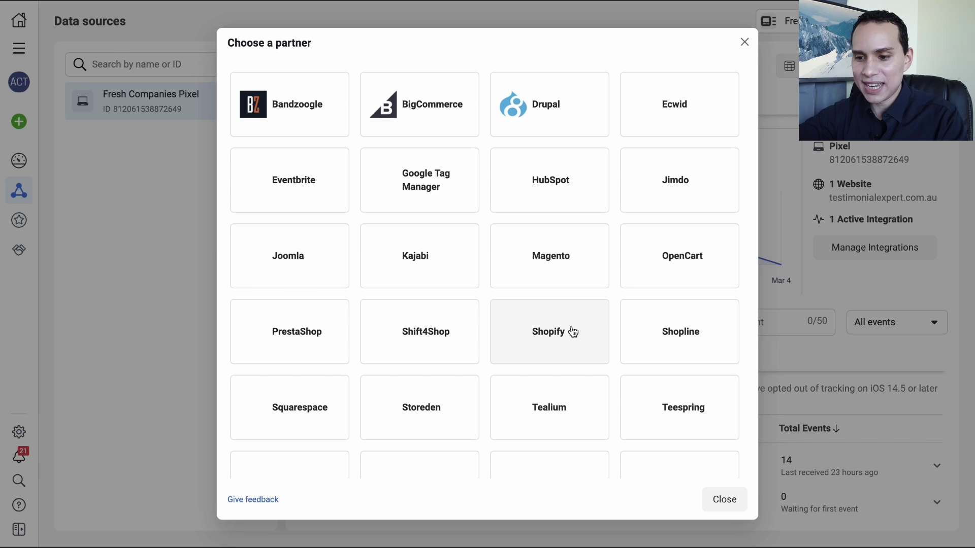
click(431, 188)
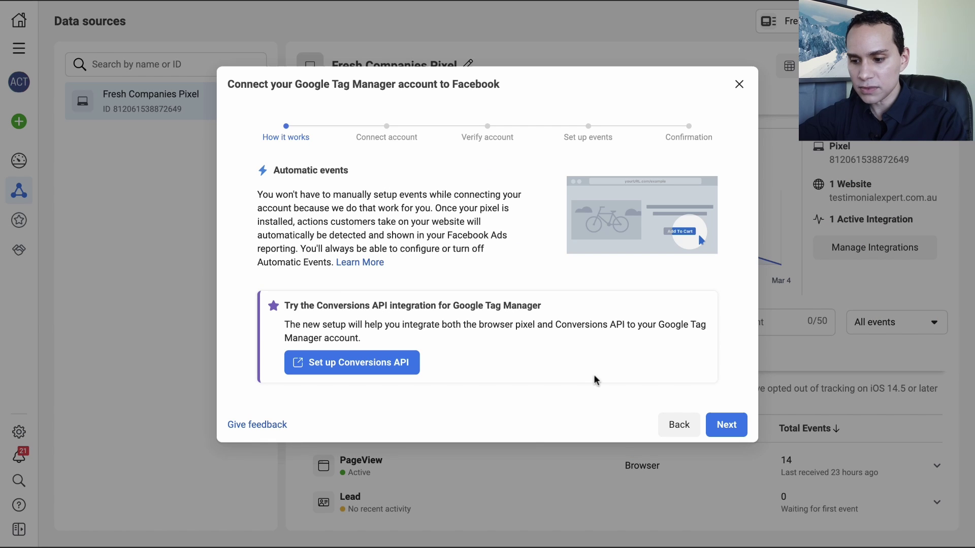
click(685, 428)
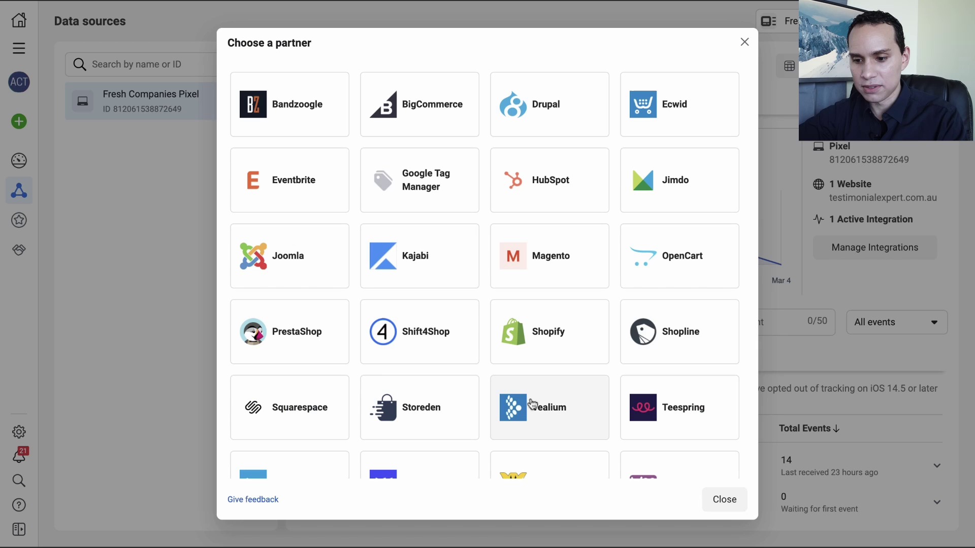
scroll(523, 423, down, 5)
scroll(433, 374, up, 5)
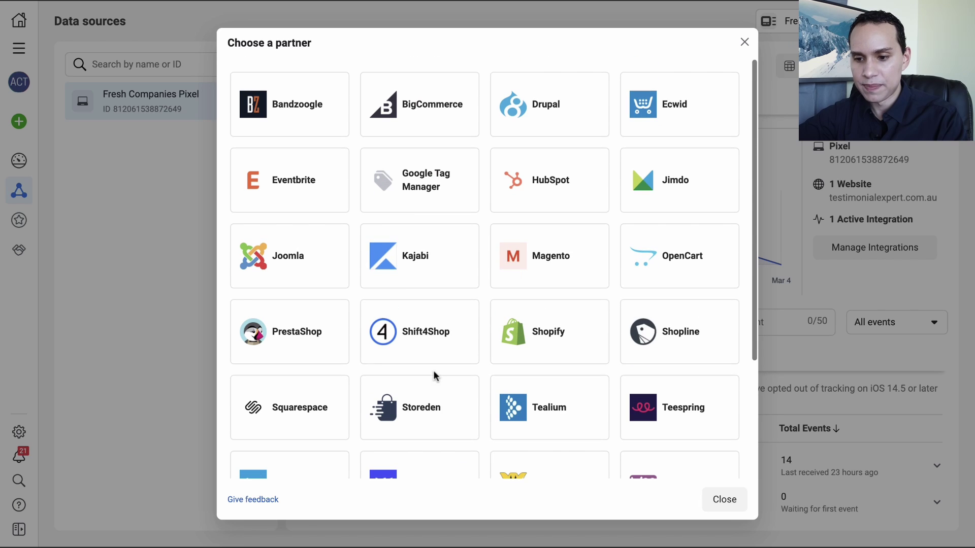
click(417, 192)
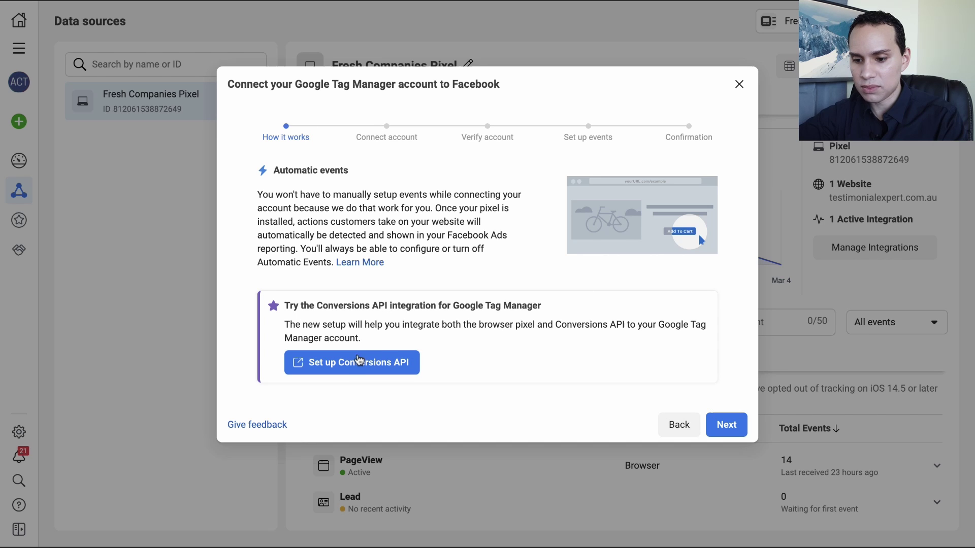
click(726, 424)
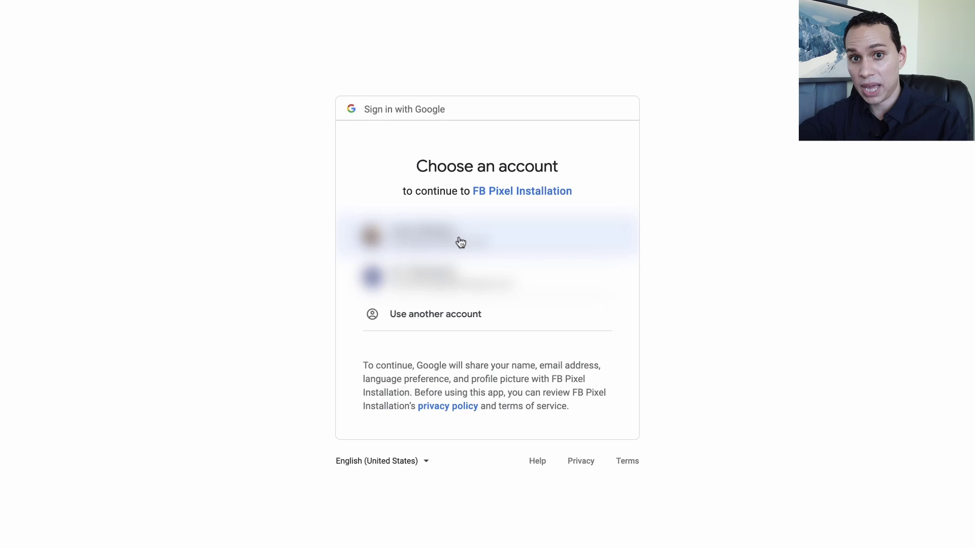
Sign in with the first Google account and allow FB Pixel Installation access to Tag Manager.
click(459, 241)
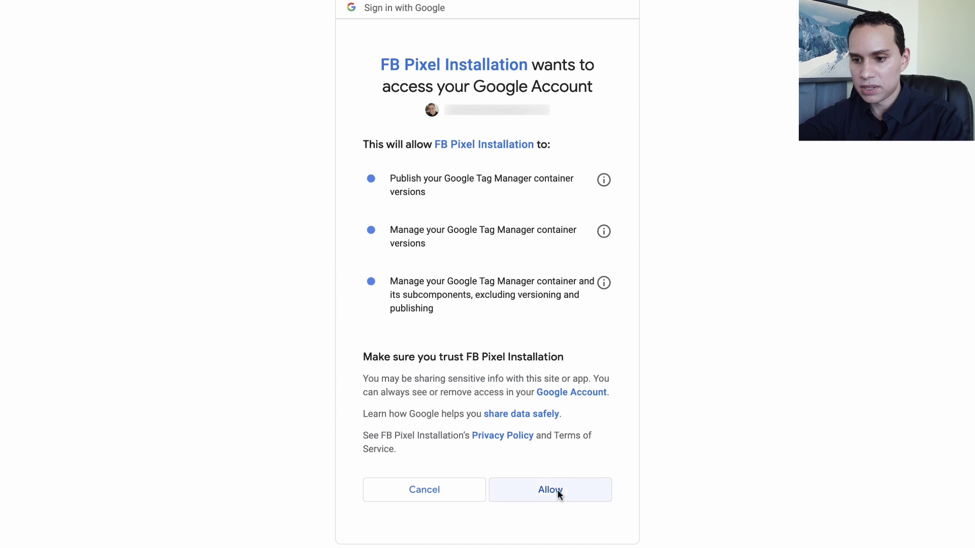
click(558, 491)
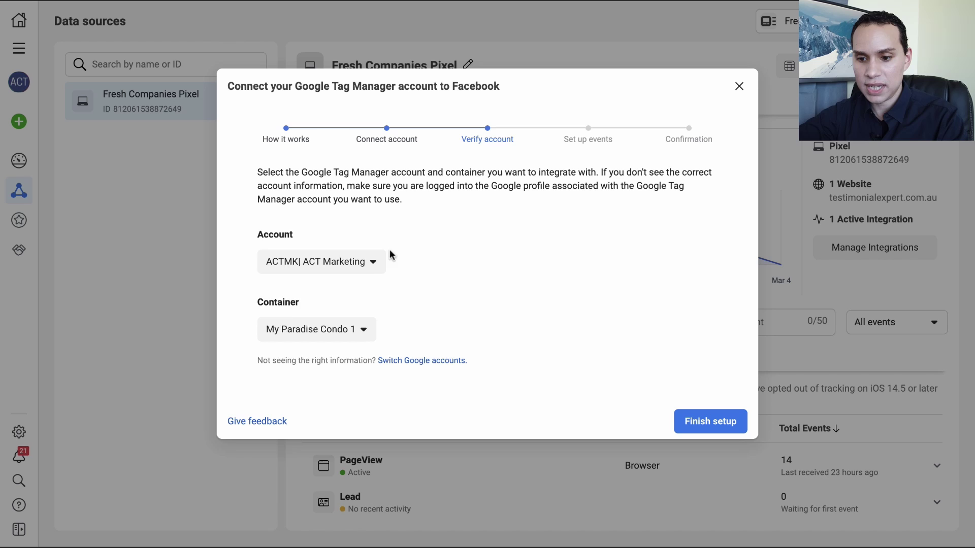
Select the Fresh Edge Companies account and the aspireentrepreneur.com container.
click(373, 261)
click(361, 320)
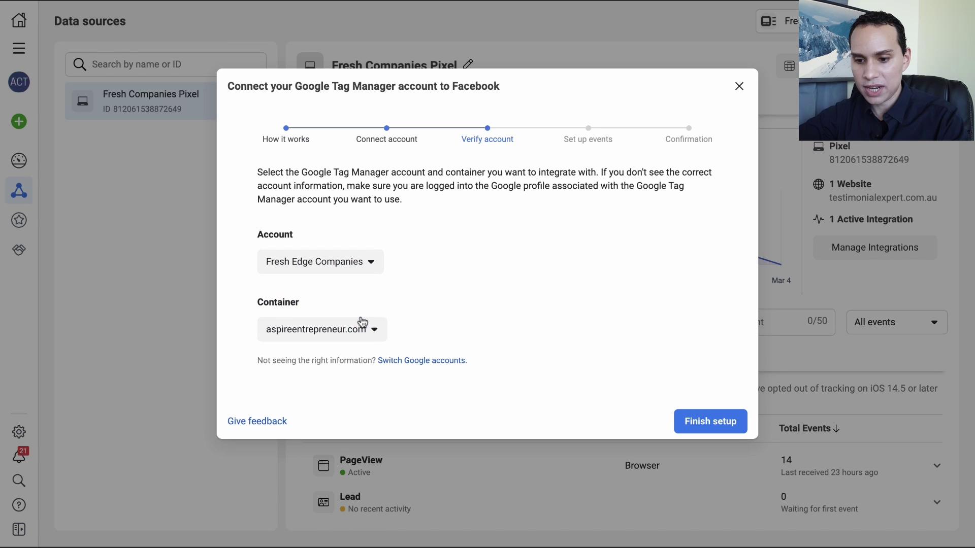
click(366, 332)
click(316, 356)
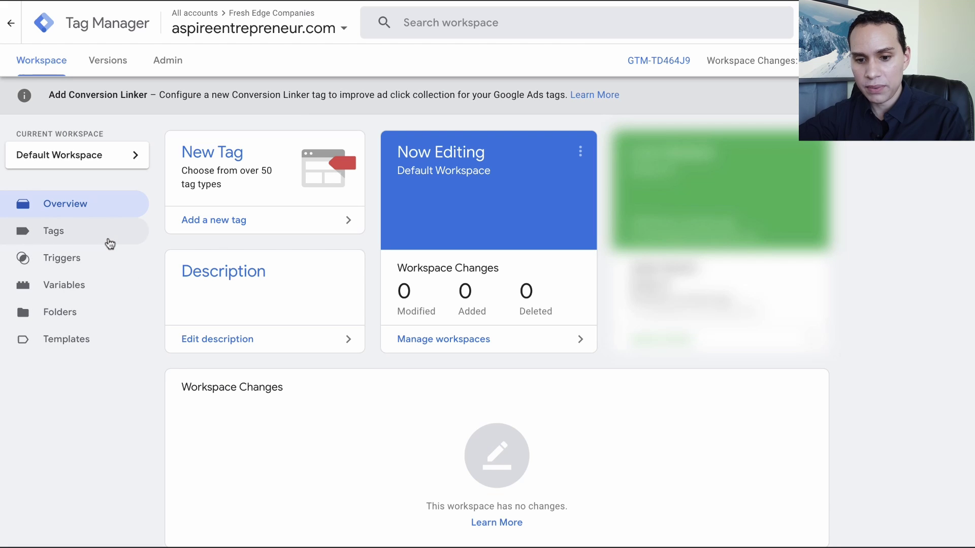
Check the aspireentrepreneur.com container's tags, then return to the Events Manager connection dialog.
click(108, 240)
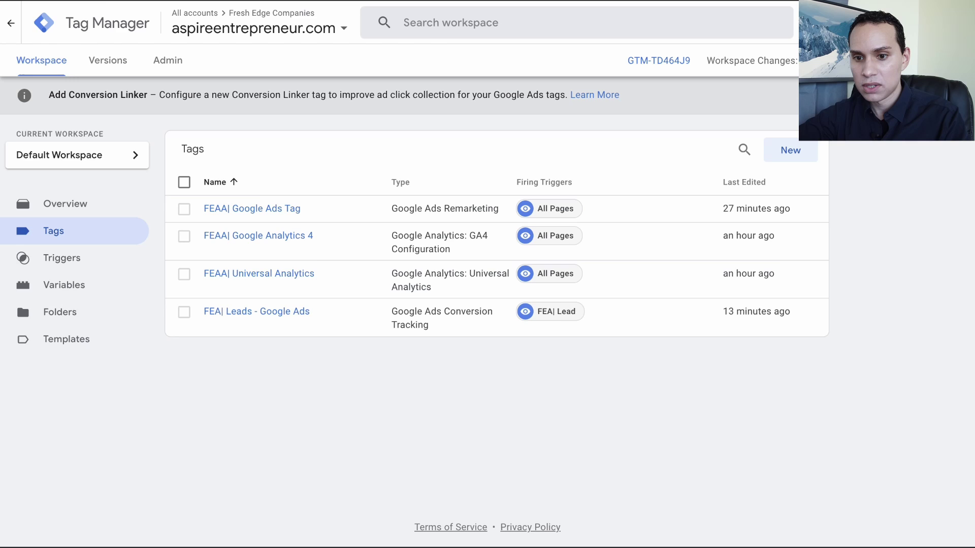
click(167, 1)
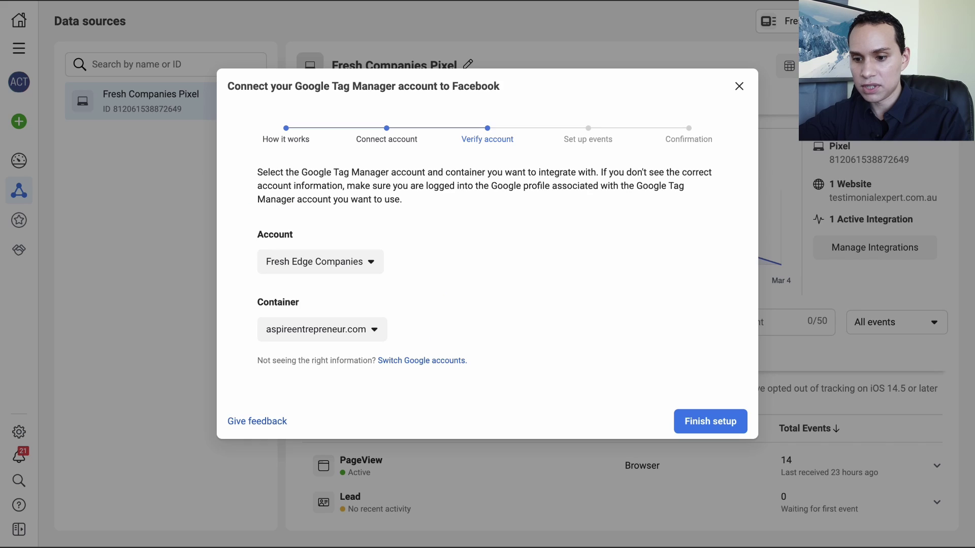
Finish the Tag Manager container setup and return to the Tag Manager Tags list.
click(710, 426)
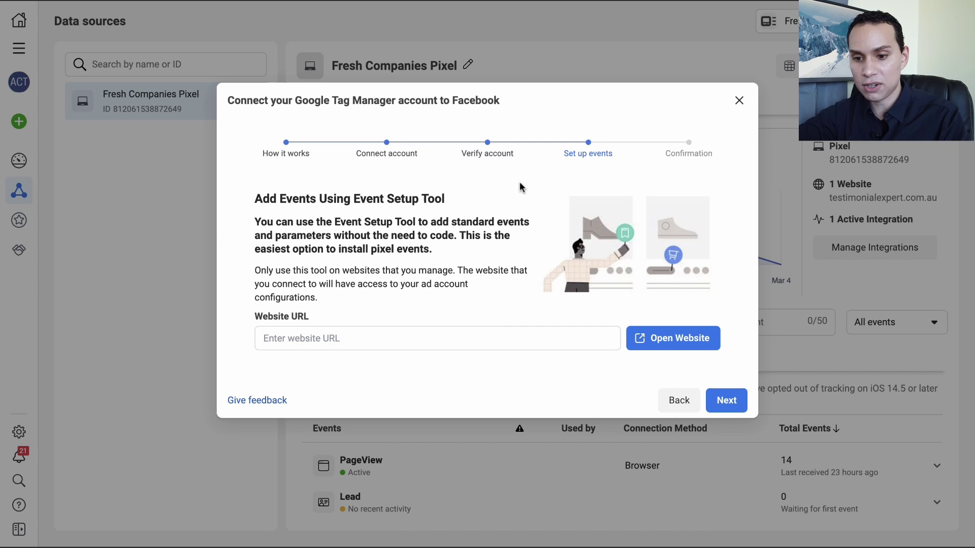
key(alt+Tab)
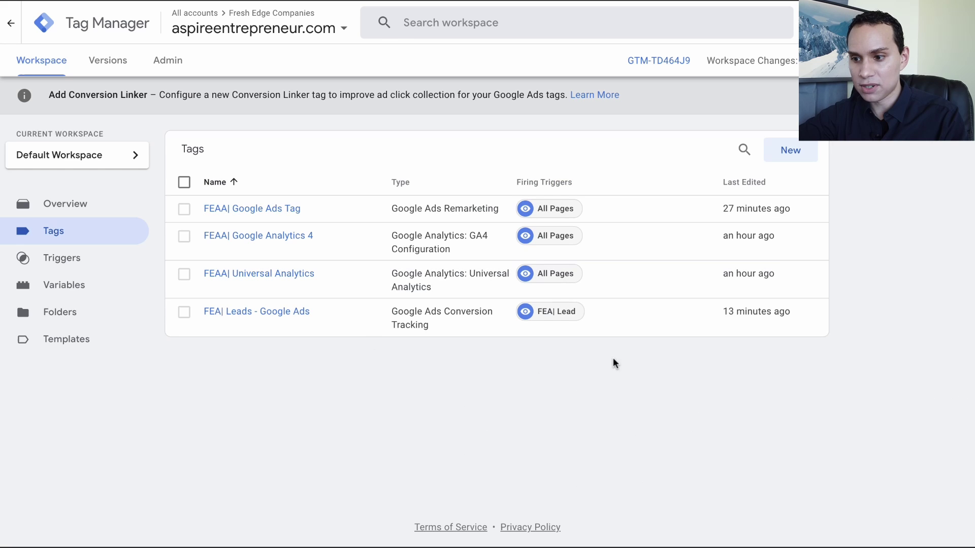
Glance at the container's published versions, then bring up the workspace Tags list again.
click(115, 67)
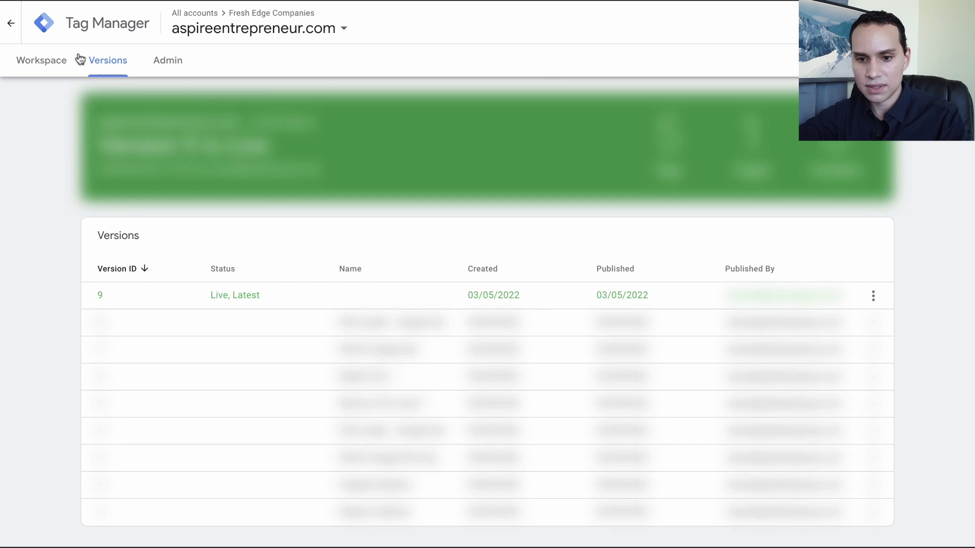
click(29, 61)
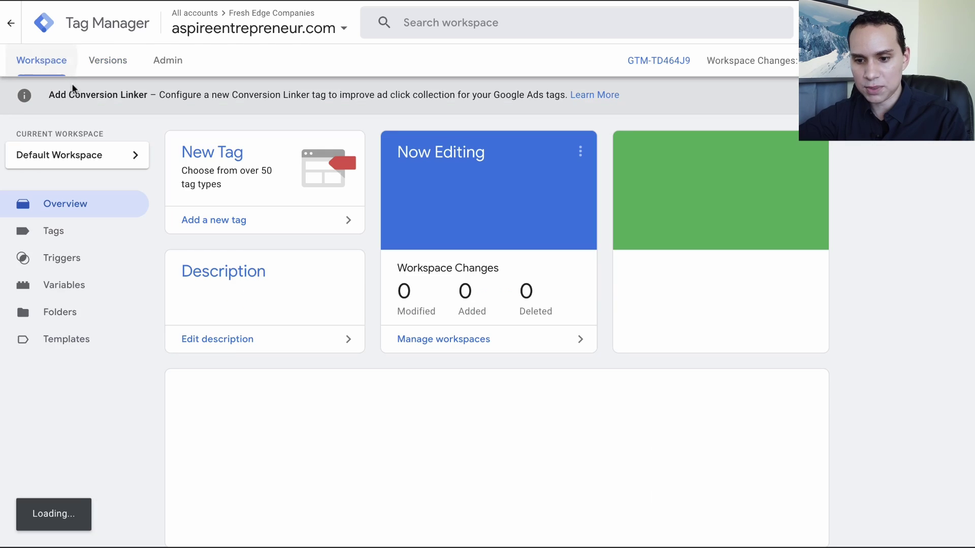
click(79, 233)
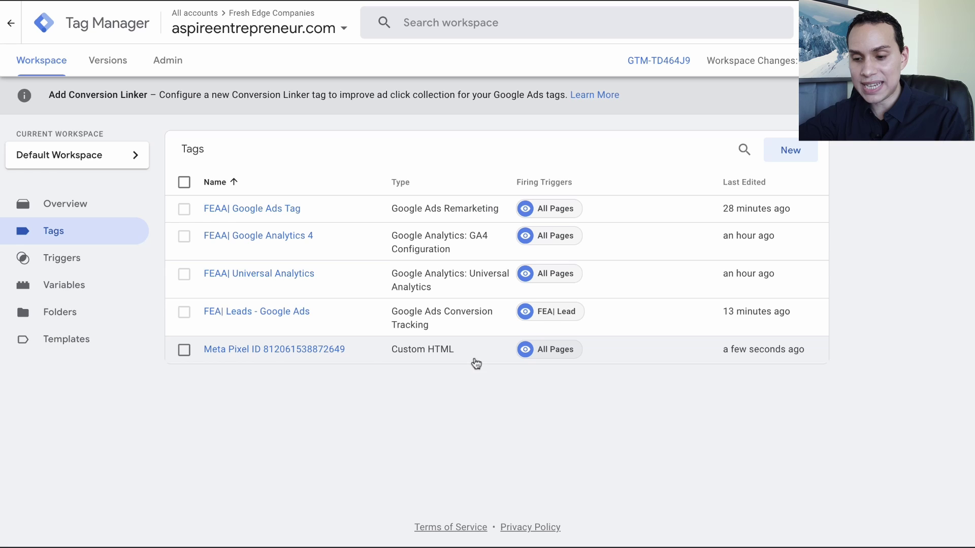
click(298, 352)
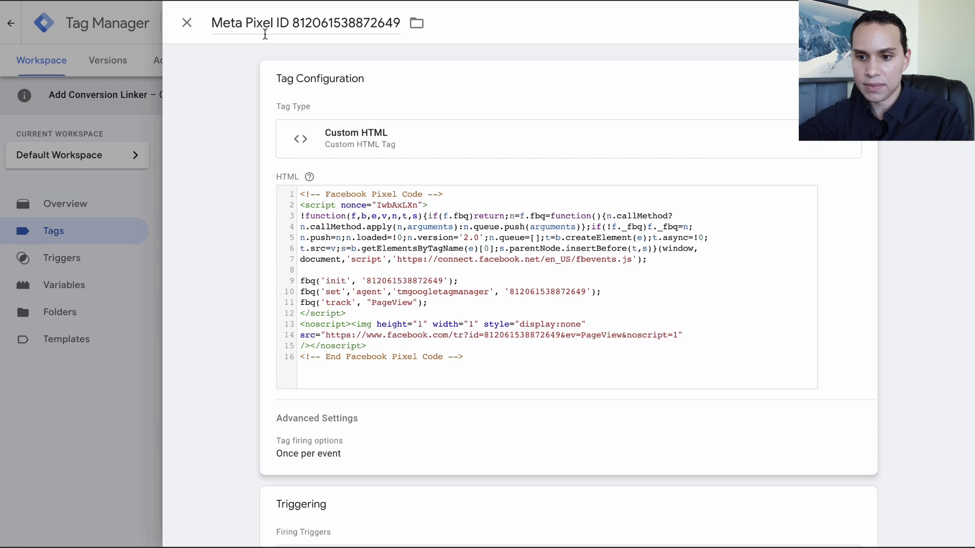
double_click(224, 22)
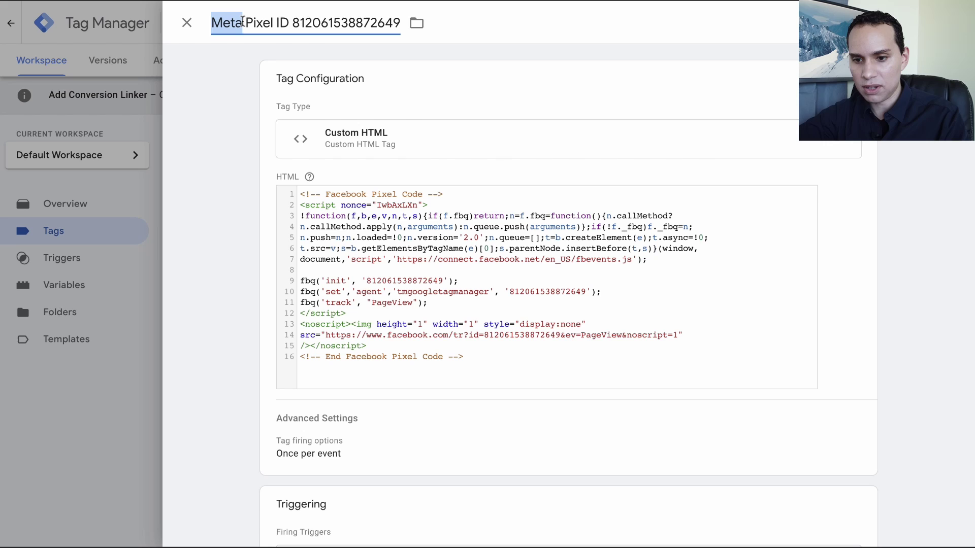
text(Facebook)
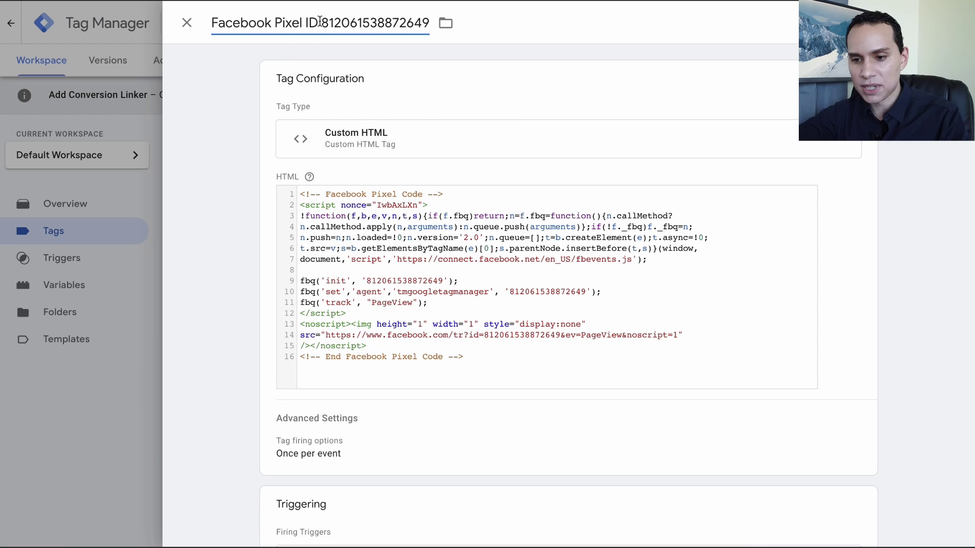
drag(319, 22, 435, 23)
key(ctrl+c)
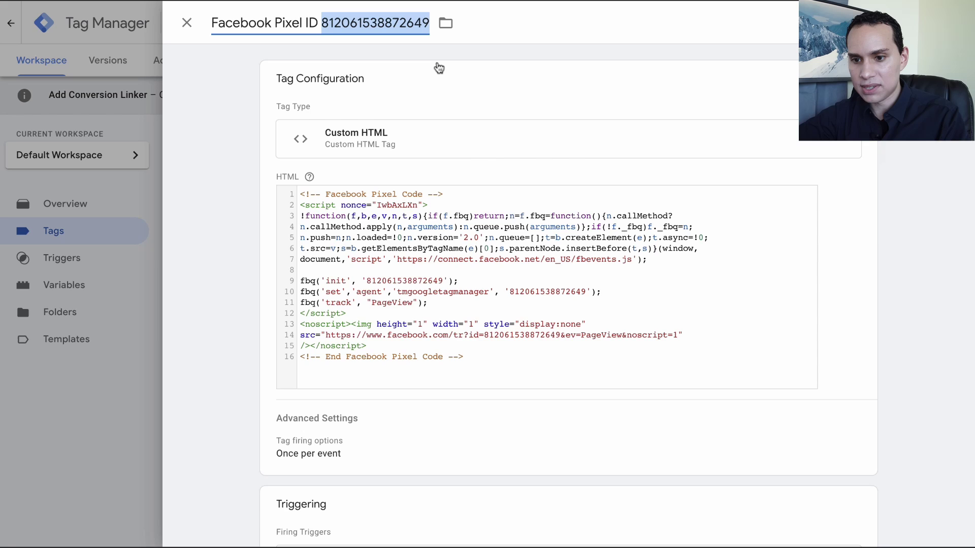
key(ctrl+Right)
click(348, 232)
scroll(349, 232, down, 5)
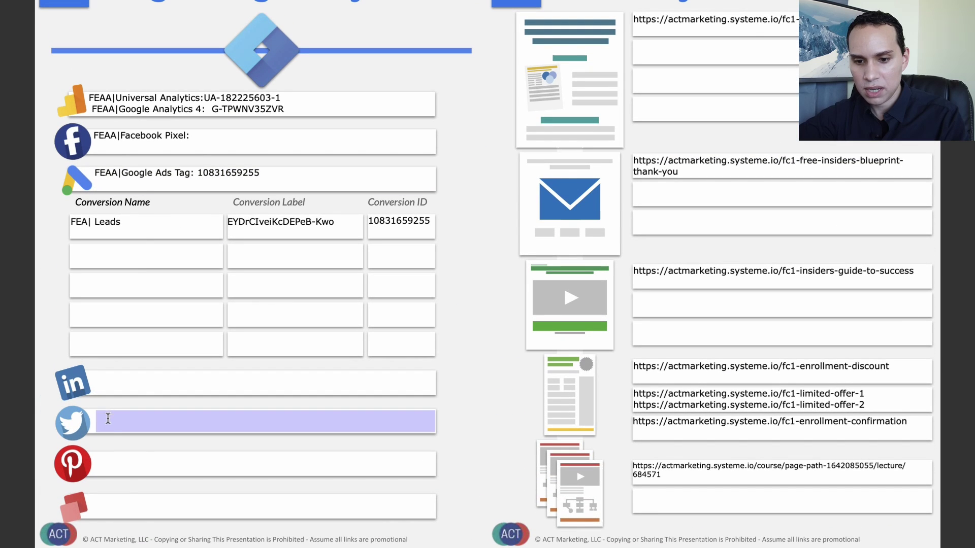
click(208, 139)
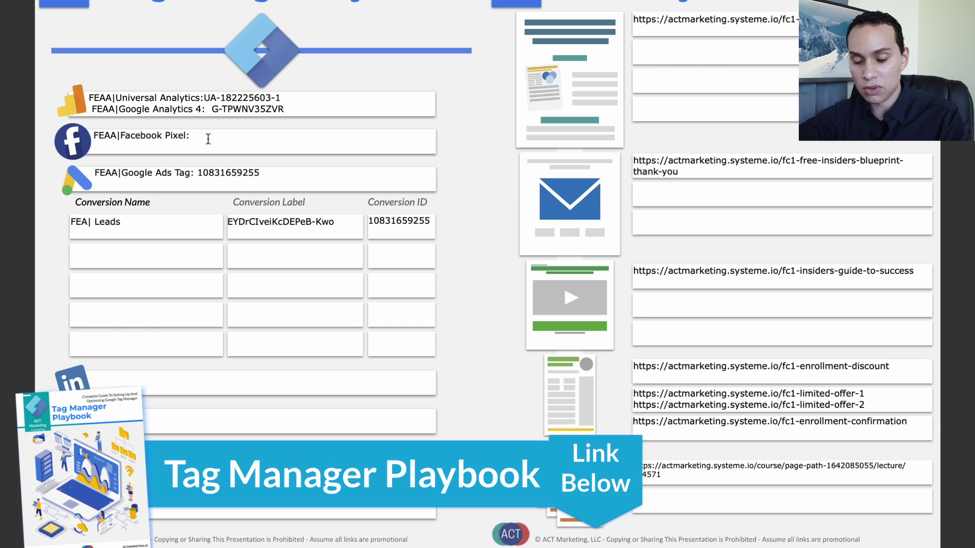
key(ctrl+v)
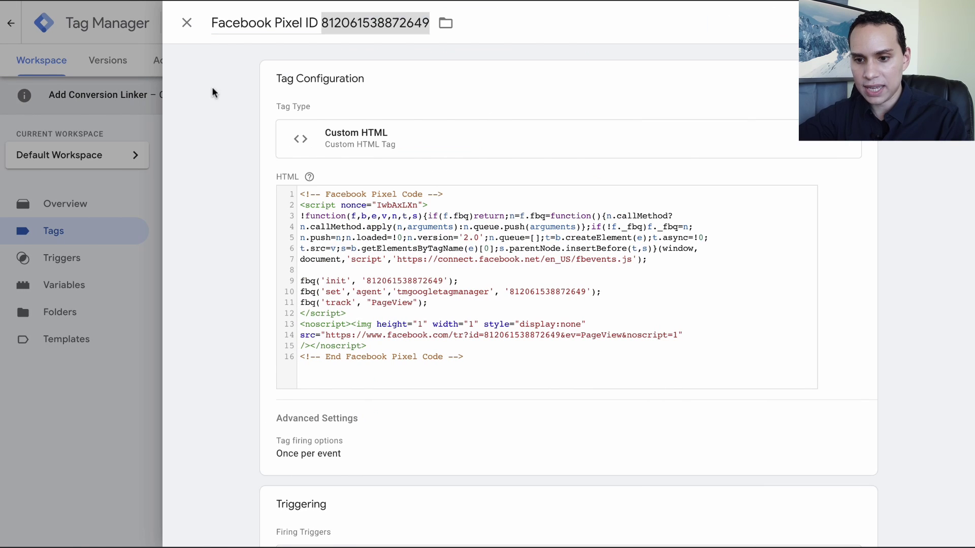
Rename the pixel tag to 'FEAA| Facebook Pixel' using the playbook label, and save it.
click(322, 25)
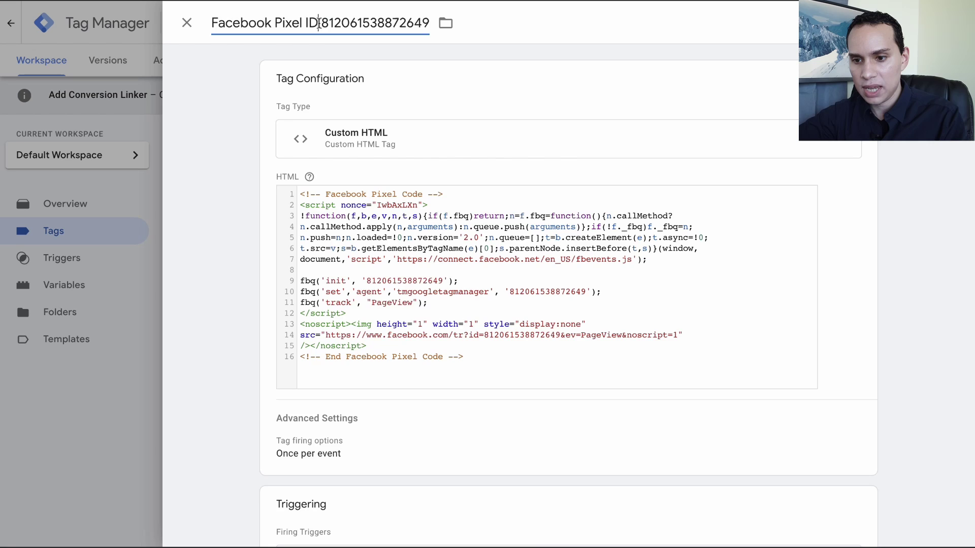
key(ctrl+a)
text(FEAA|Facebook Pixel)
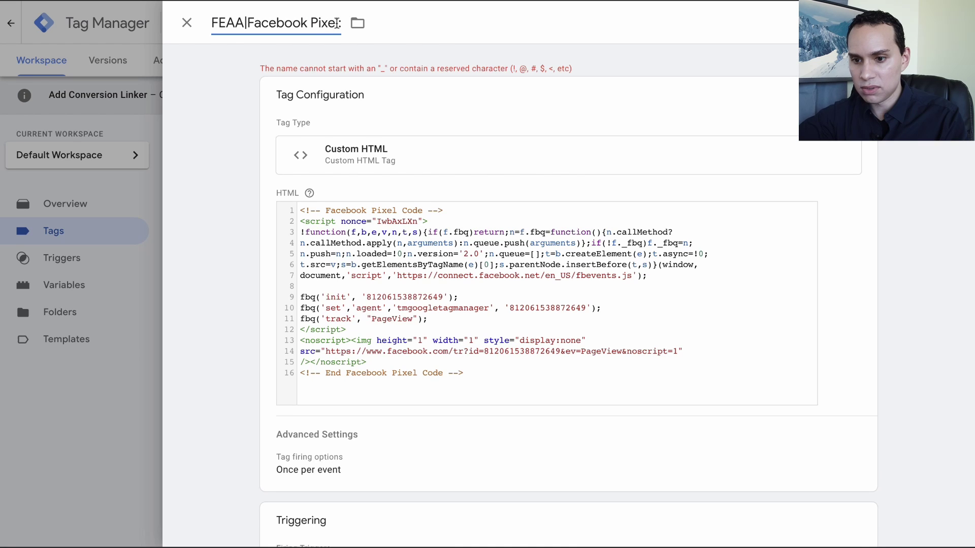
key(BackSpace)
click(255, 23)
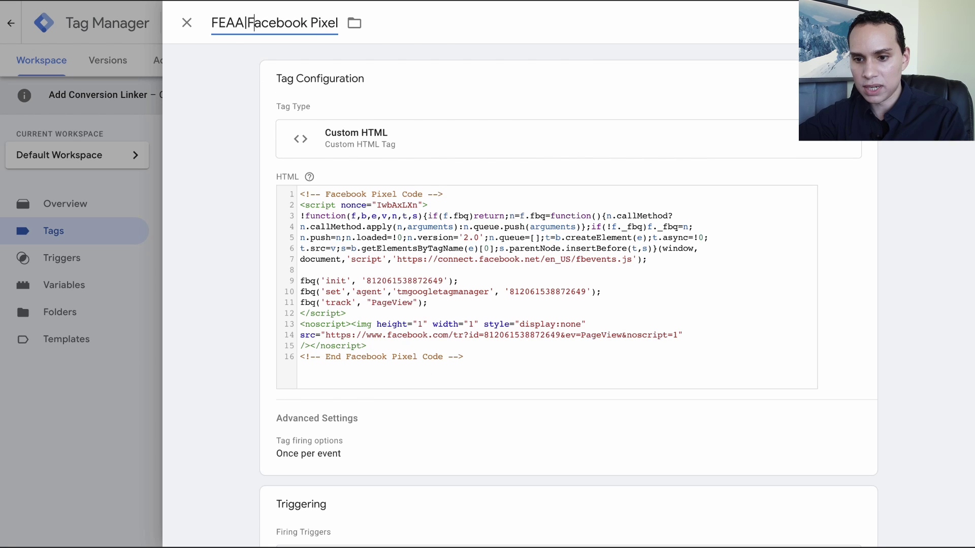
key(BackSpace)
click(248, 23)
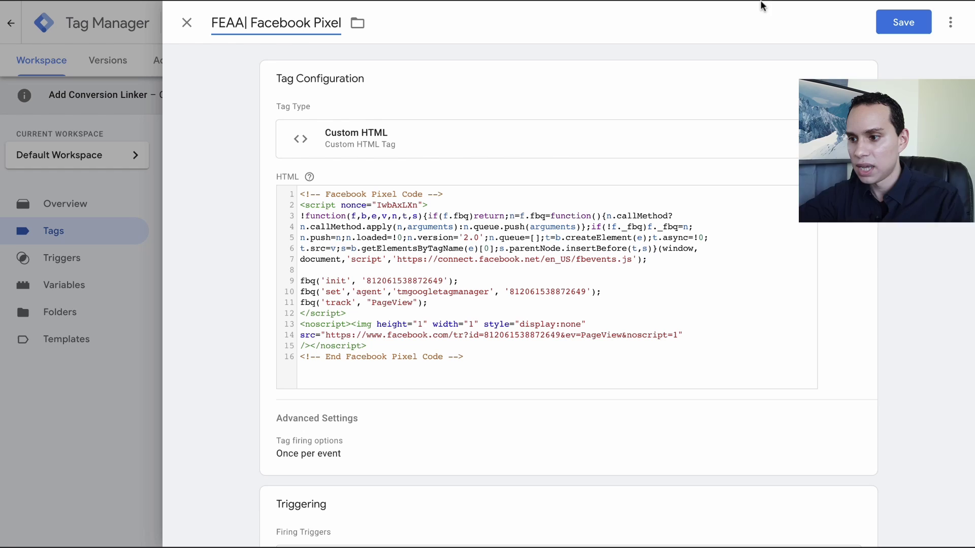
click(893, 23)
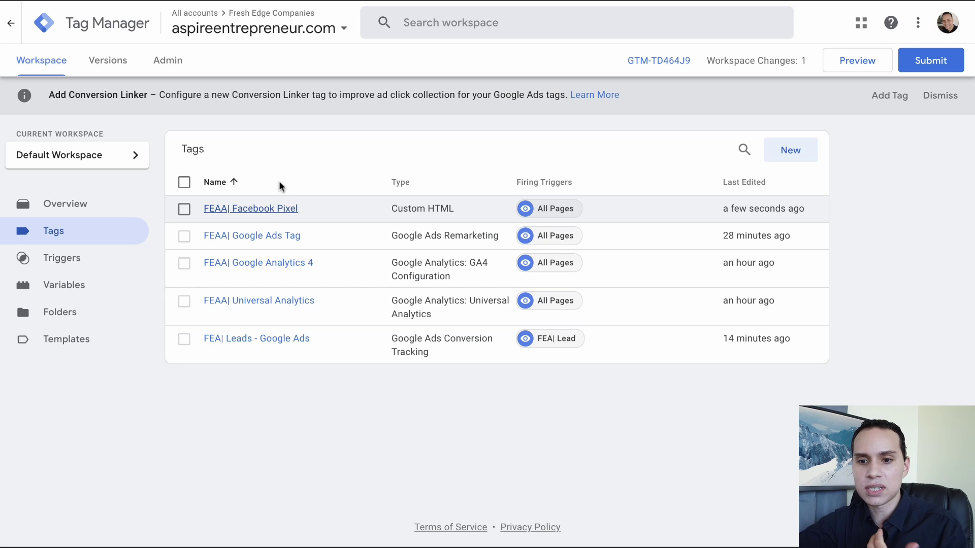
Open the fc1-free-insiders-blueprint landing page URL in the Facebook Event Setup Tool.
click(162, 1)
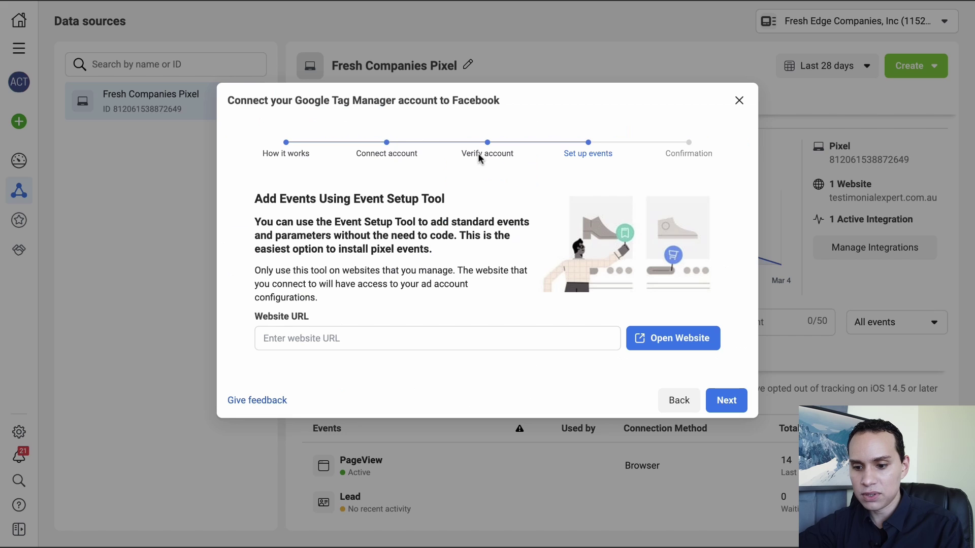
click(363, 338)
text(https://actmarketing.systeme.io/fc1-free-insiders-blueprint)
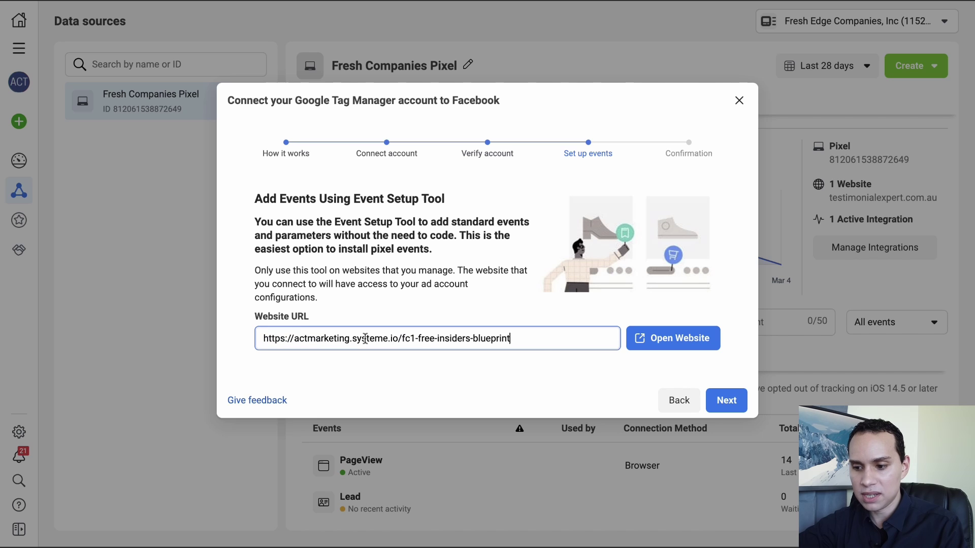
click(681, 340)
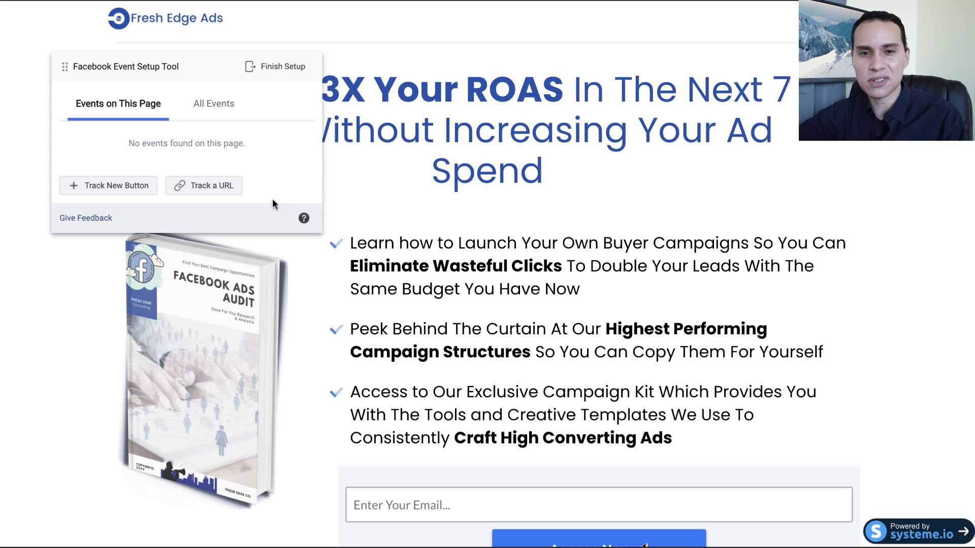
Track the Access Now button as a Lead event with no value, then review the added events.
click(132, 194)
scroll(575, 281, down, 5)
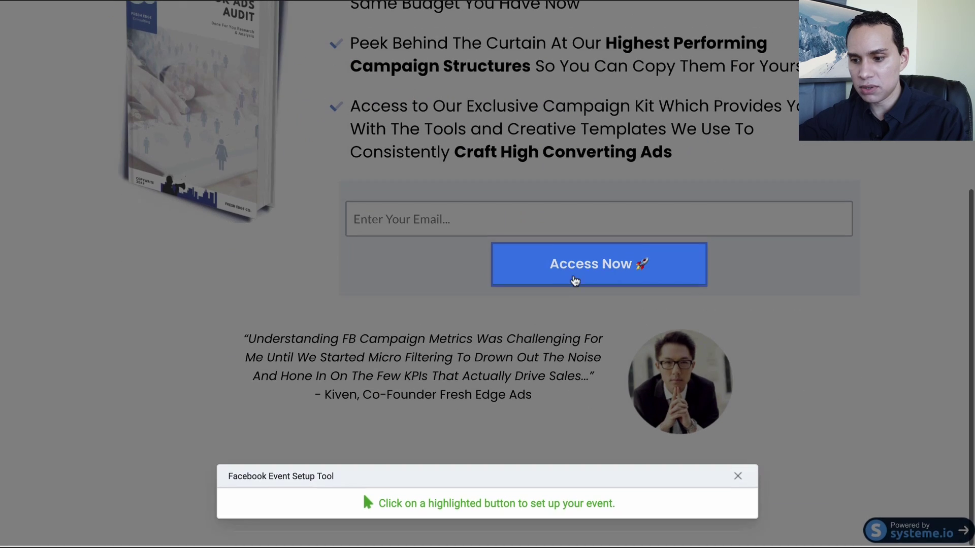
click(574, 281)
scroll(502, 283, up, 2)
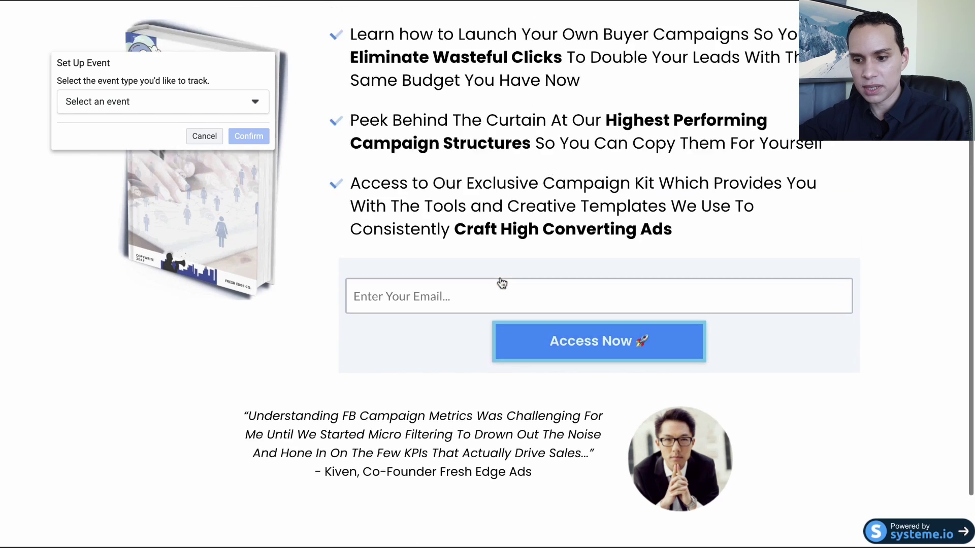
scroll(501, 283, up, 2)
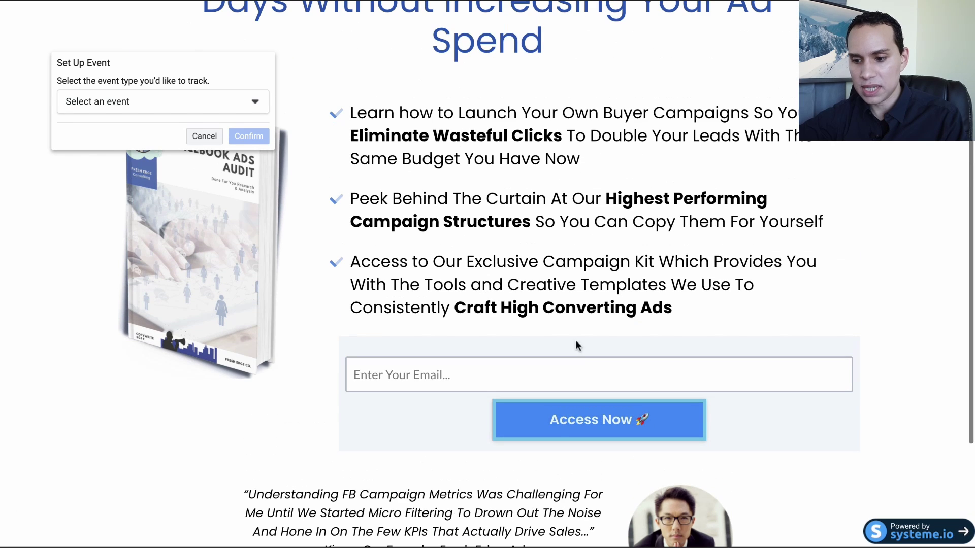
click(184, 97)
click(130, 189)
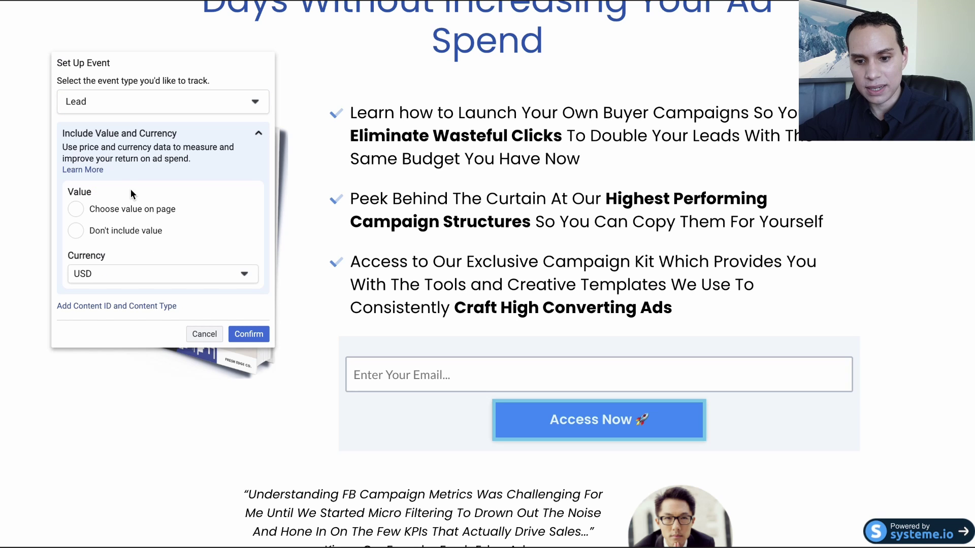
click(111, 231)
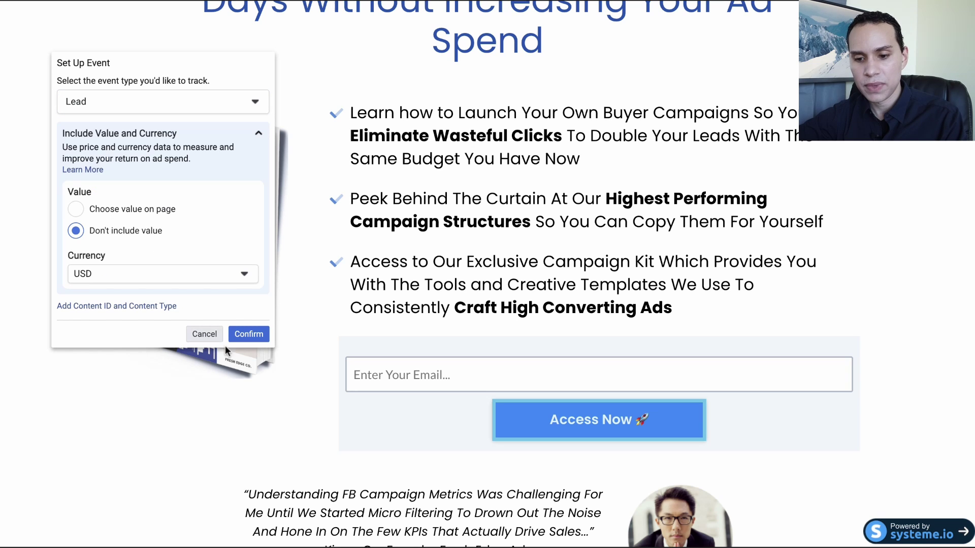
click(248, 334)
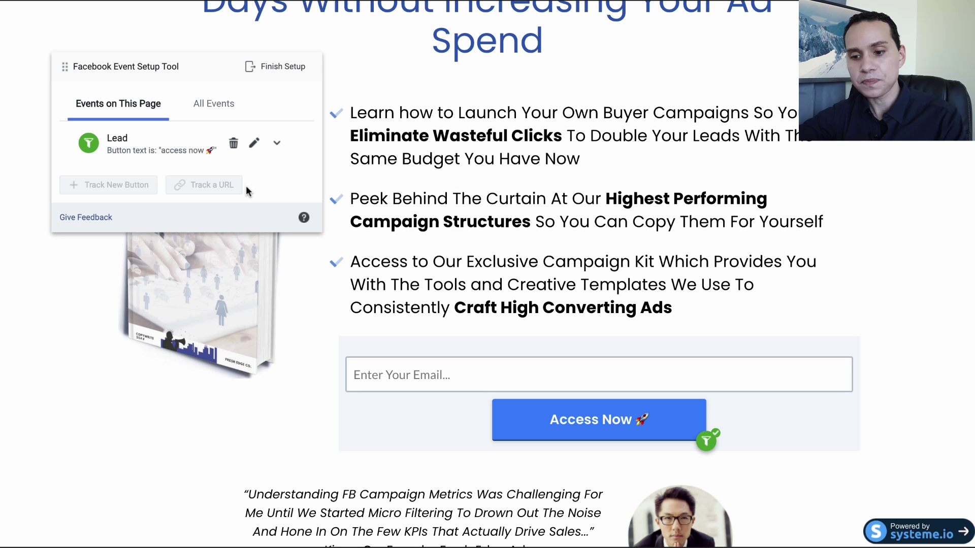
scroll(245, 185, up, 3)
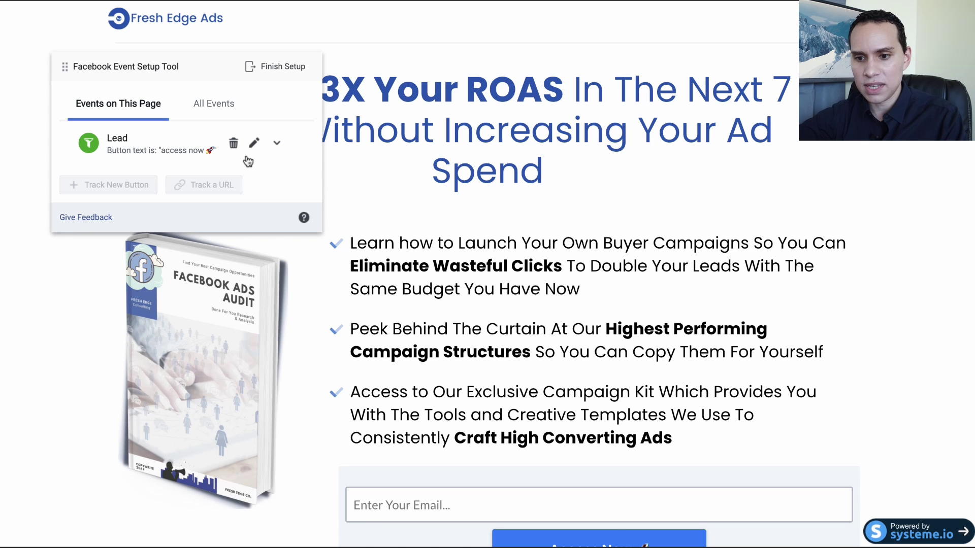
click(279, 71)
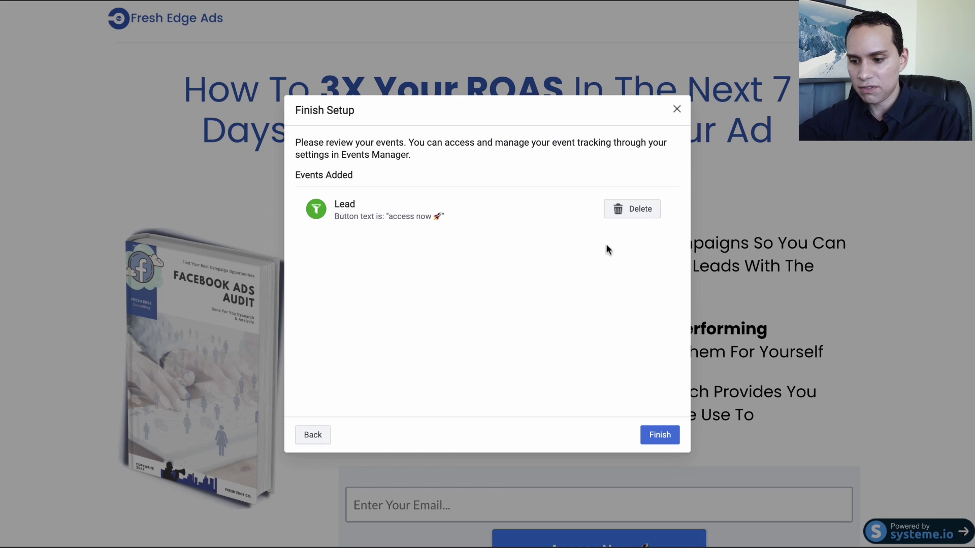
Finish event setup, skip the feedback survey, and complete the Connect Google Tag Manager wizard.
click(660, 435)
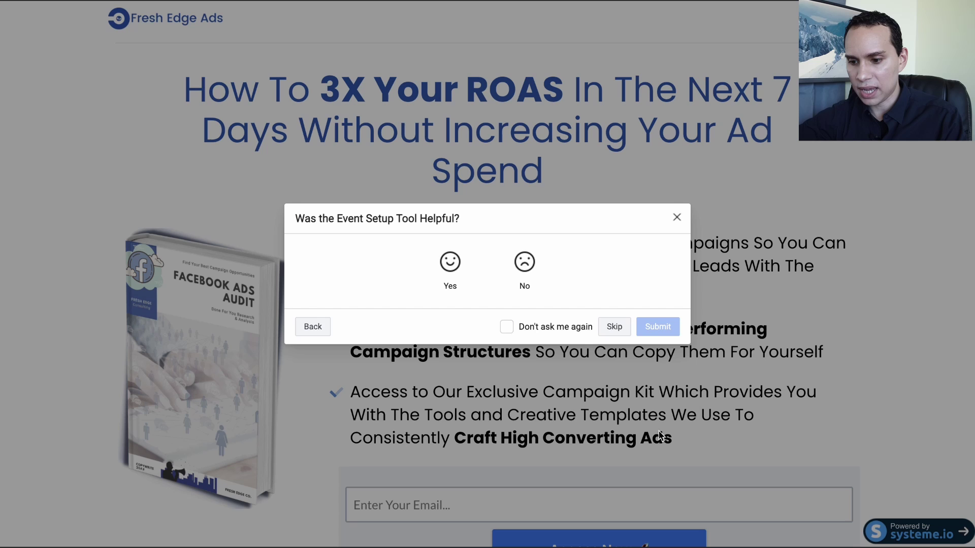
click(615, 327)
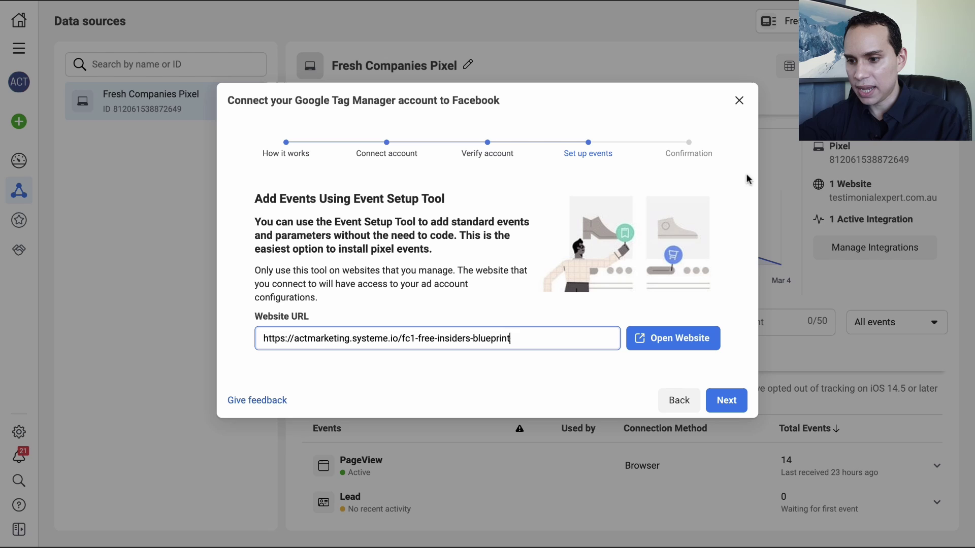
click(728, 399)
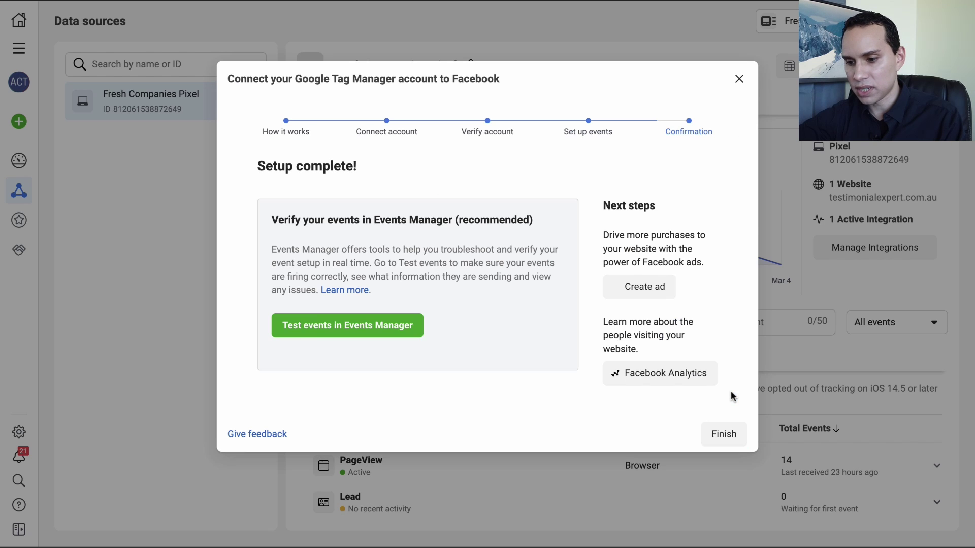
click(729, 441)
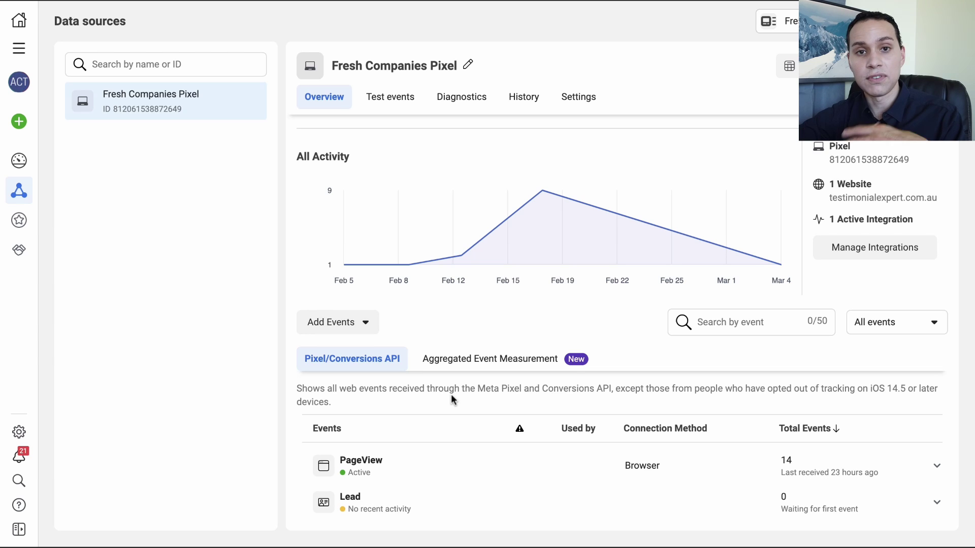
Open the Event Setup Tool via Add Events > From the Pixel on the fc1-insiders-guide-to-success URL.
click(365, 324)
click(363, 494)
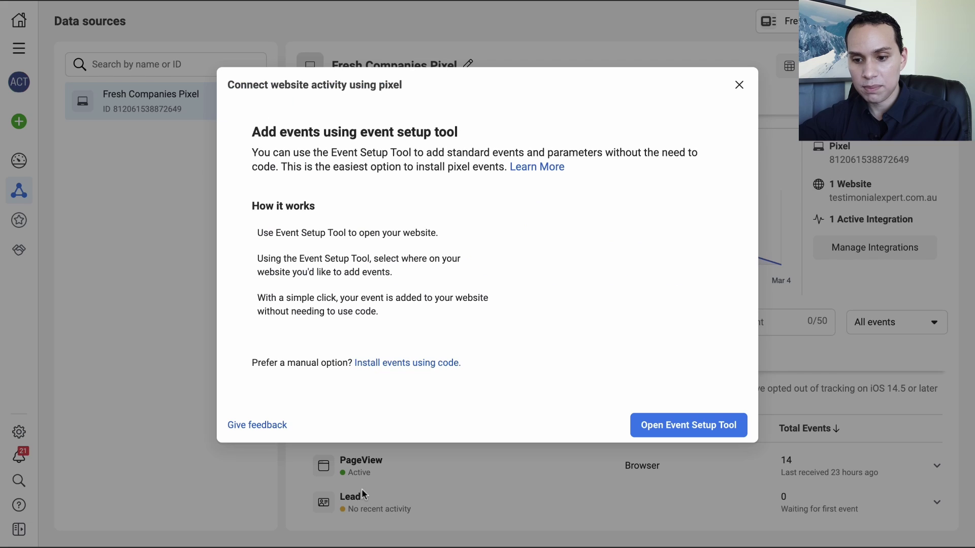
click(685, 425)
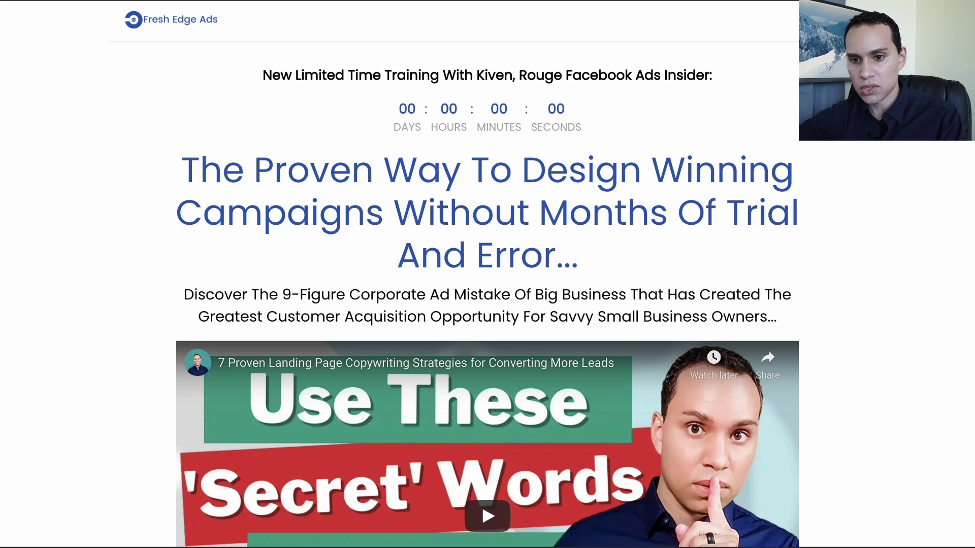
click(152, 2)
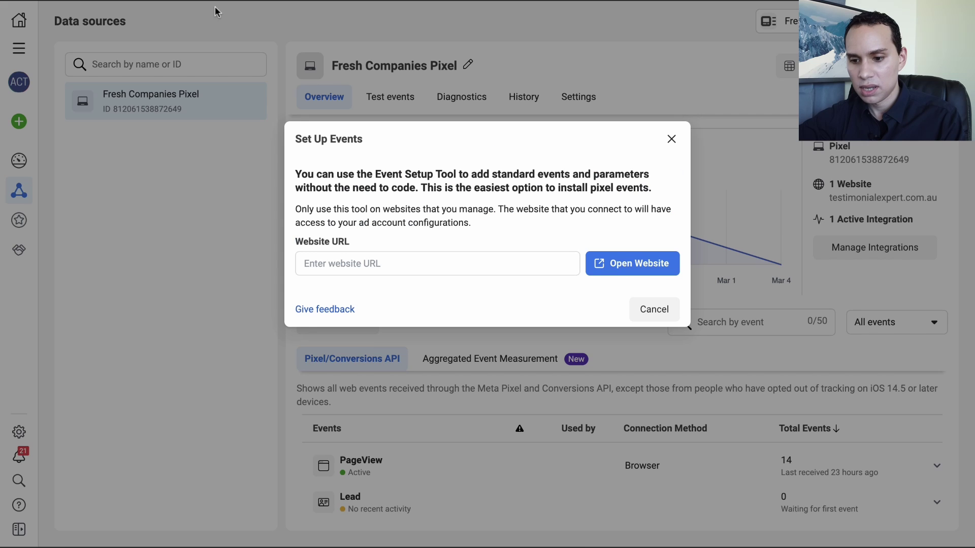
text(https://actmarketing.systeme.io/fc1-insiders-guide-to-success)
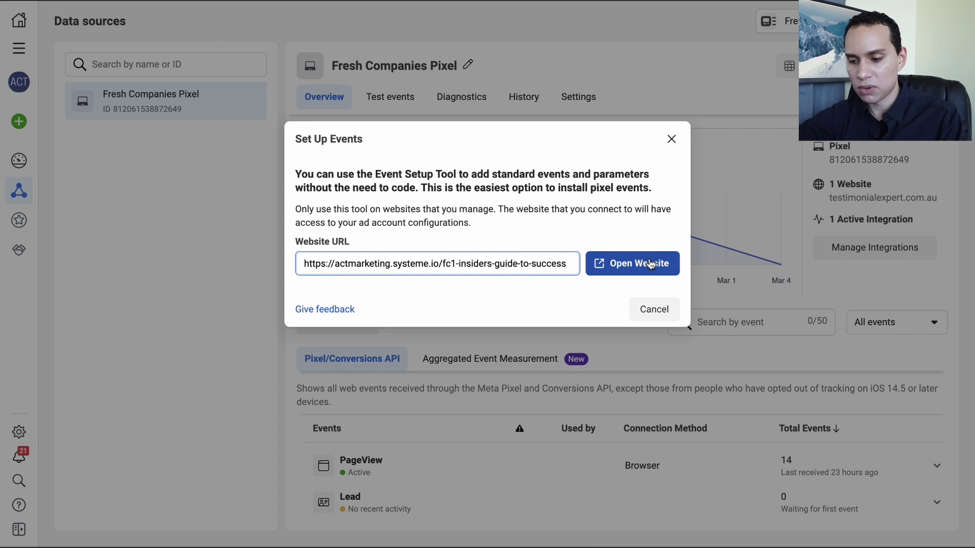
click(651, 264)
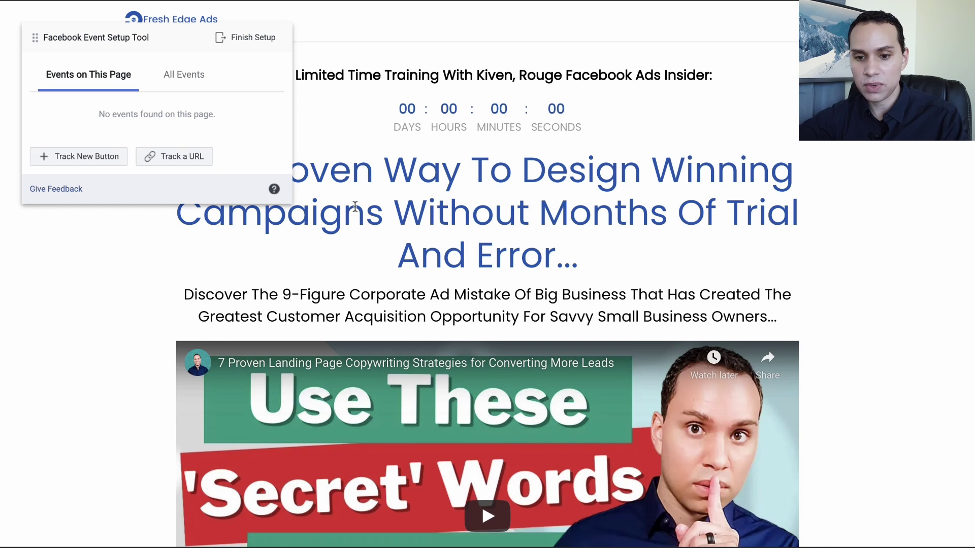
Track the Click Here To Enroll Now button as an Add to Cart event without a value.
scroll(355, 206, down, 15)
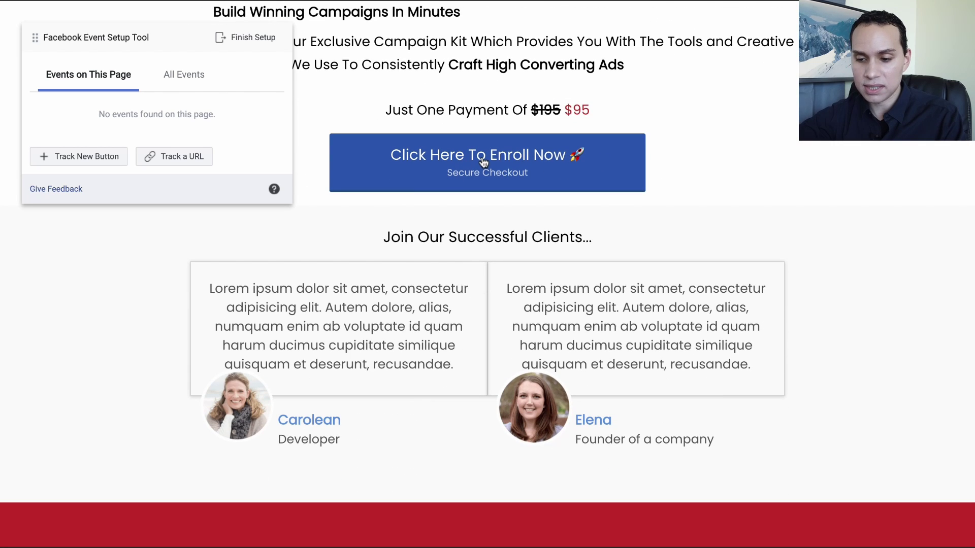
click(104, 158)
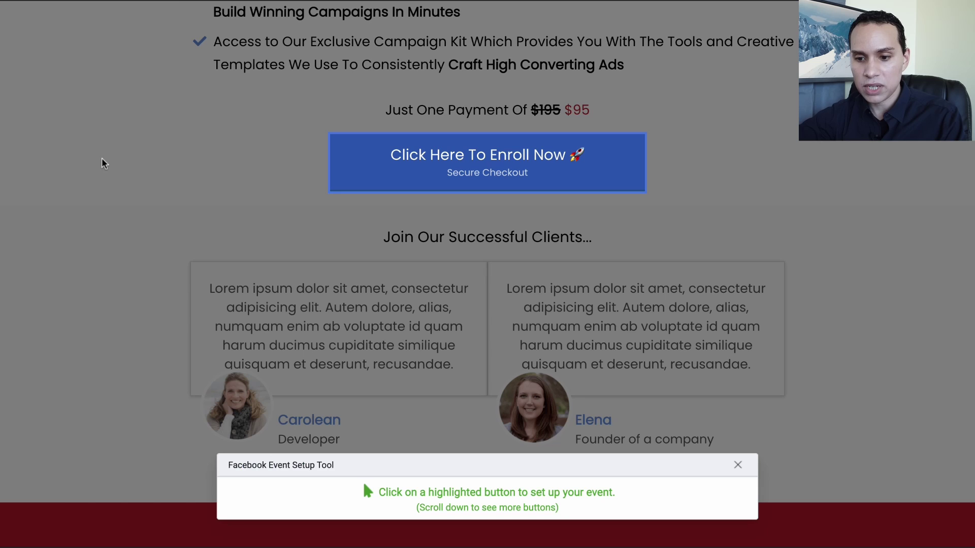
click(451, 167)
click(114, 71)
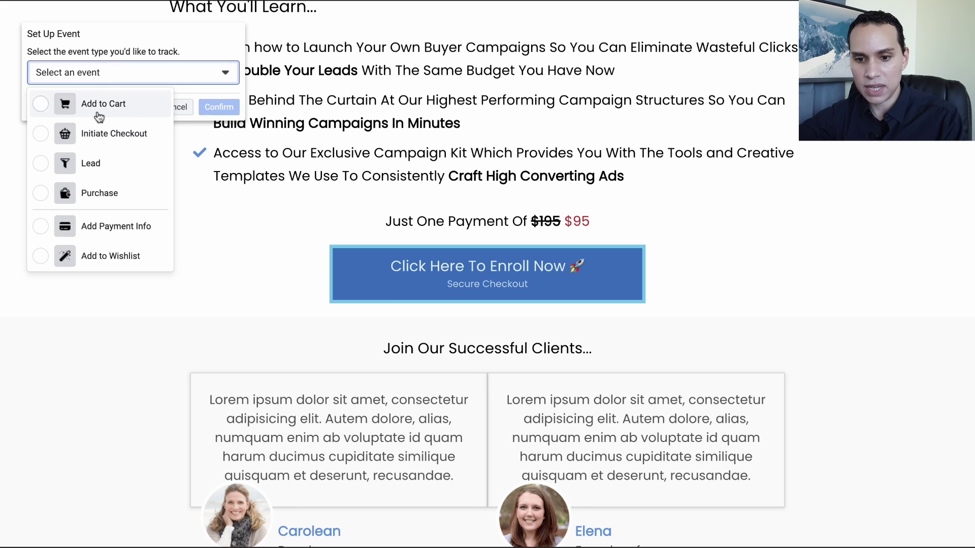
click(112, 113)
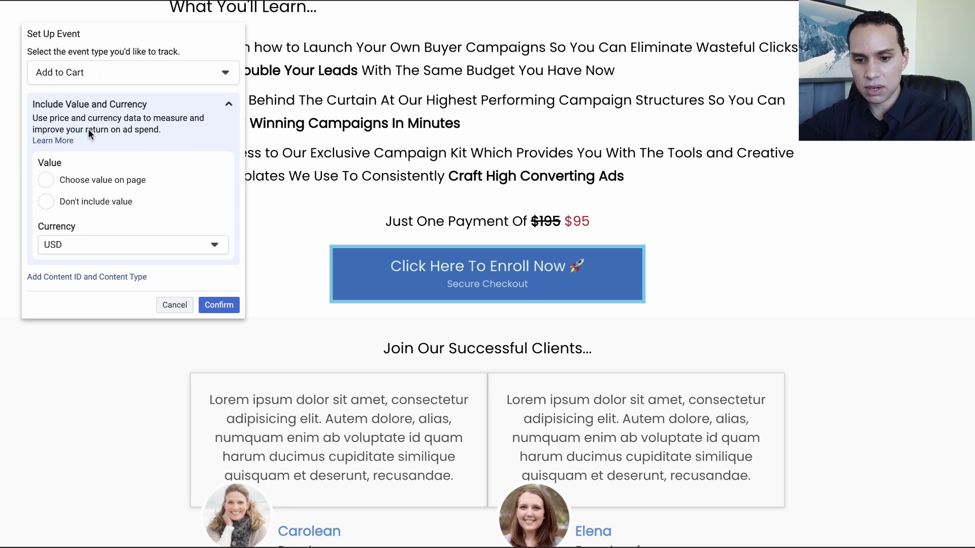
click(104, 205)
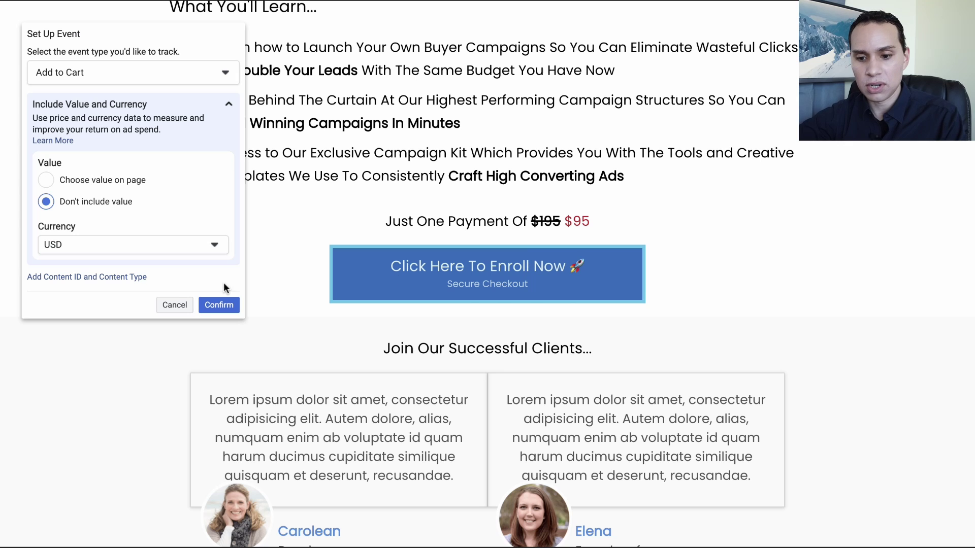
click(219, 304)
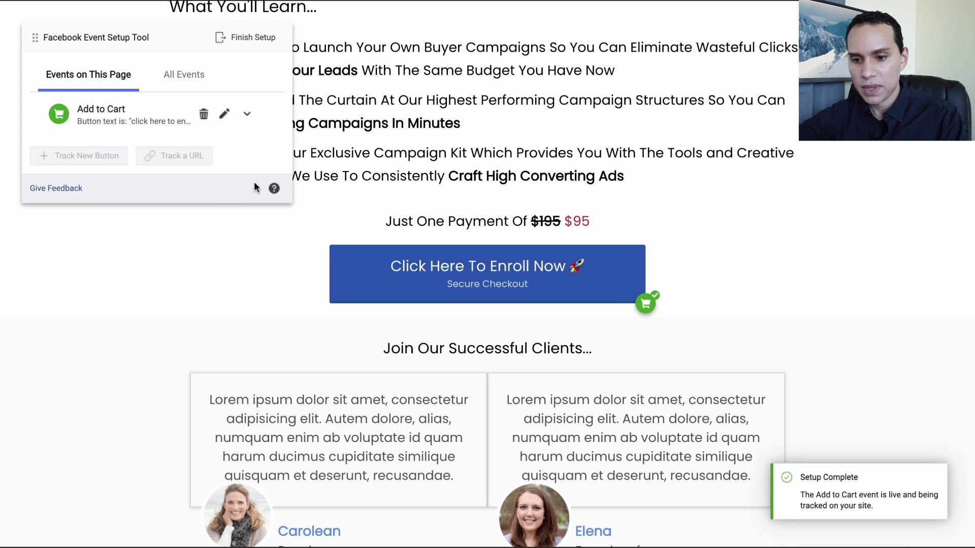
Review the added events, finish the setup and skip the feedback survey.
click(246, 37)
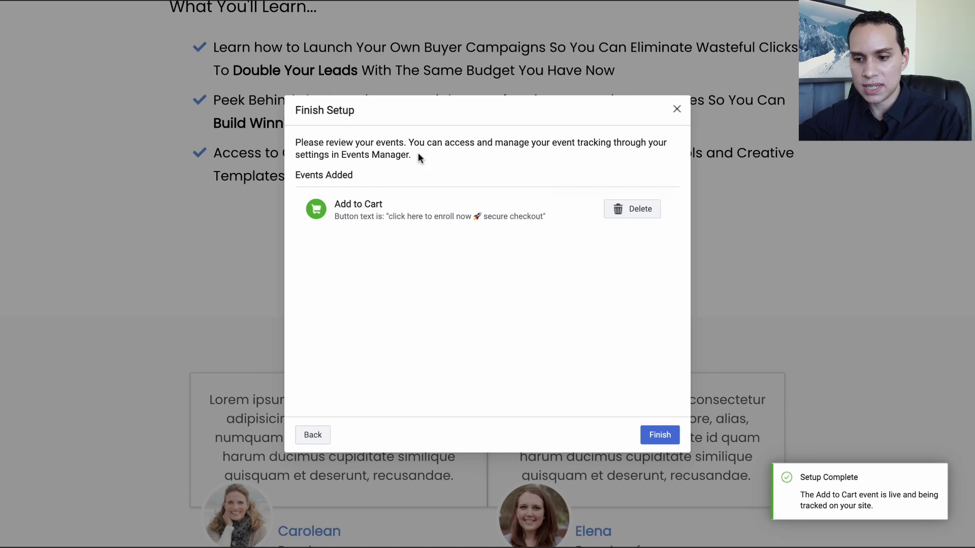
click(654, 440)
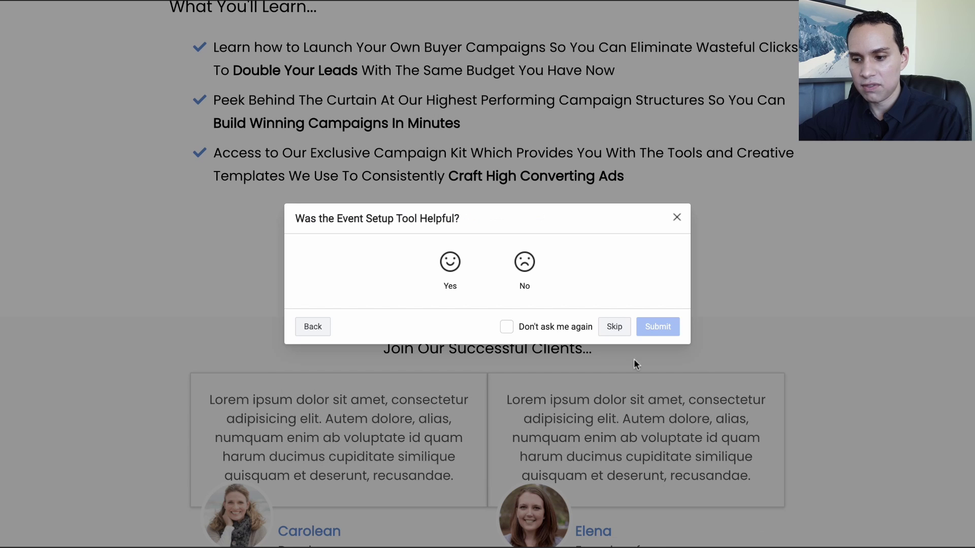
click(620, 327)
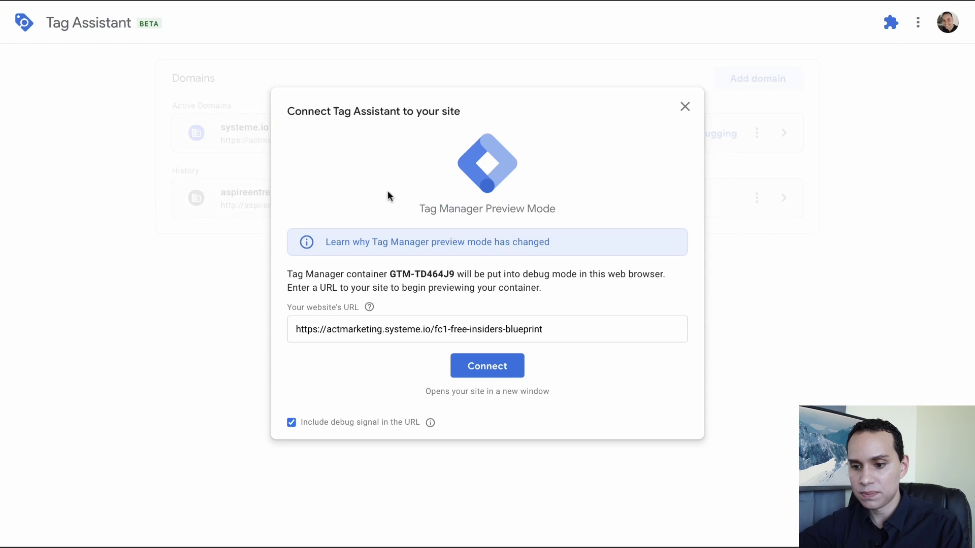
Enter the fc1-free-insiders-blueprint URL in Tag Assistant and connect to the site.
click(562, 333)
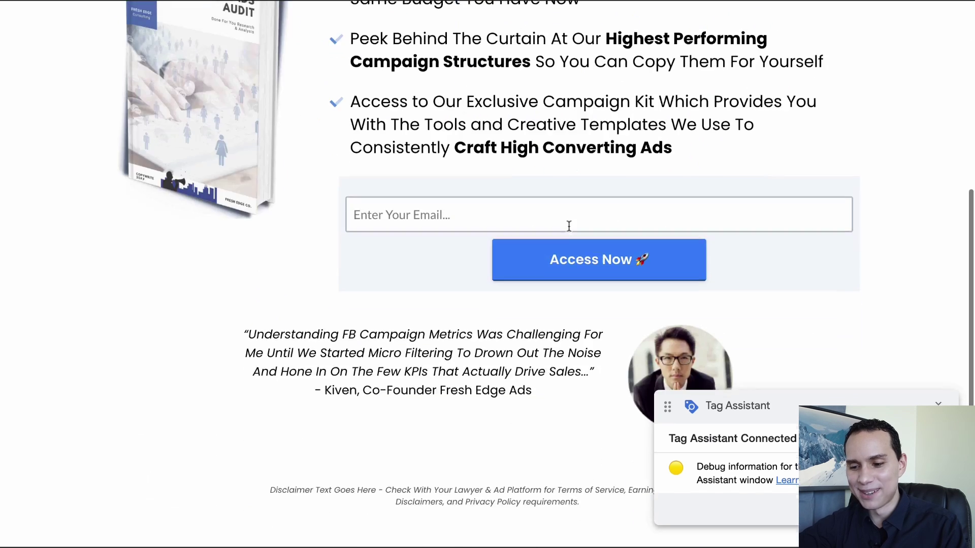
scroll(569, 226, up, 5)
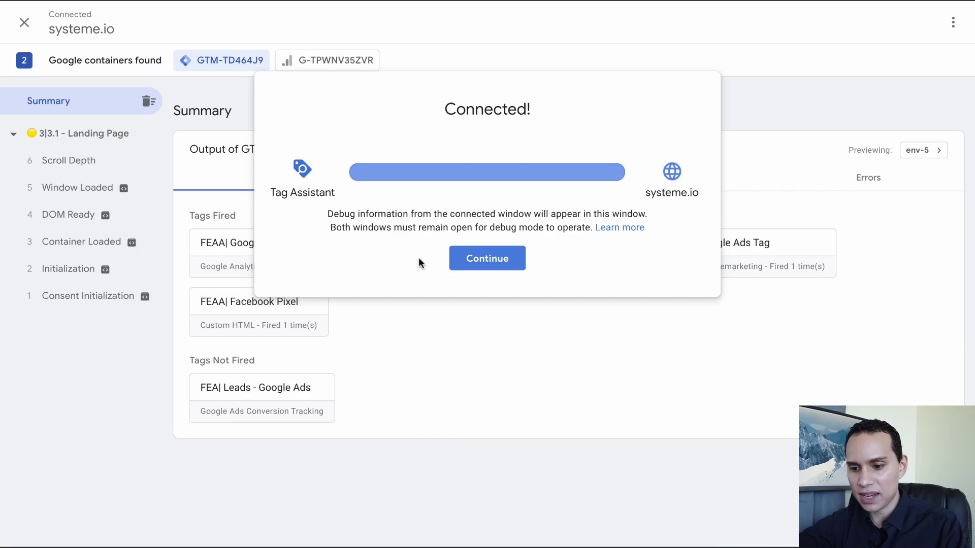
Continue past the Connected! notice to the Summary showing FEAA| Facebook Pixel fired once.
click(479, 258)
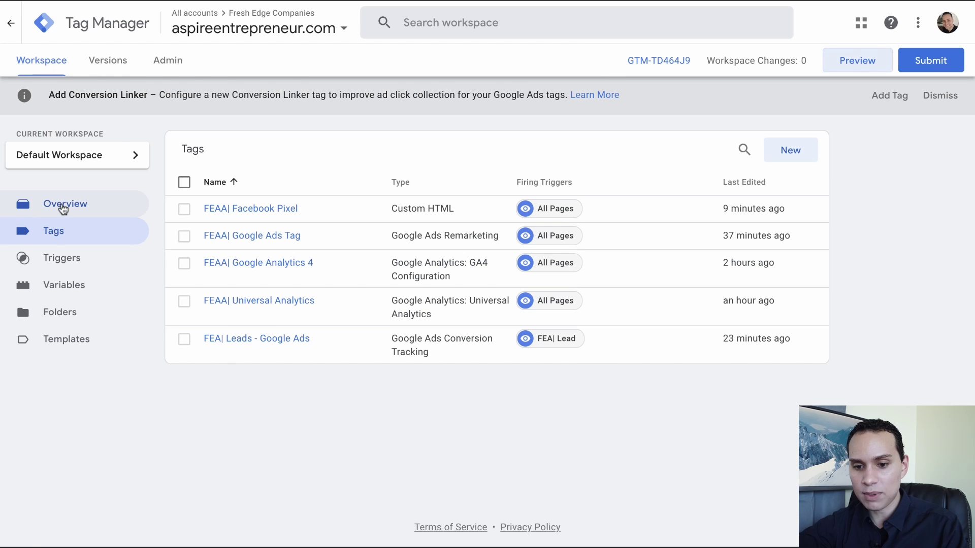
Open the Default Workspace Overview, showing five tags and 0 workspace changes.
click(63, 208)
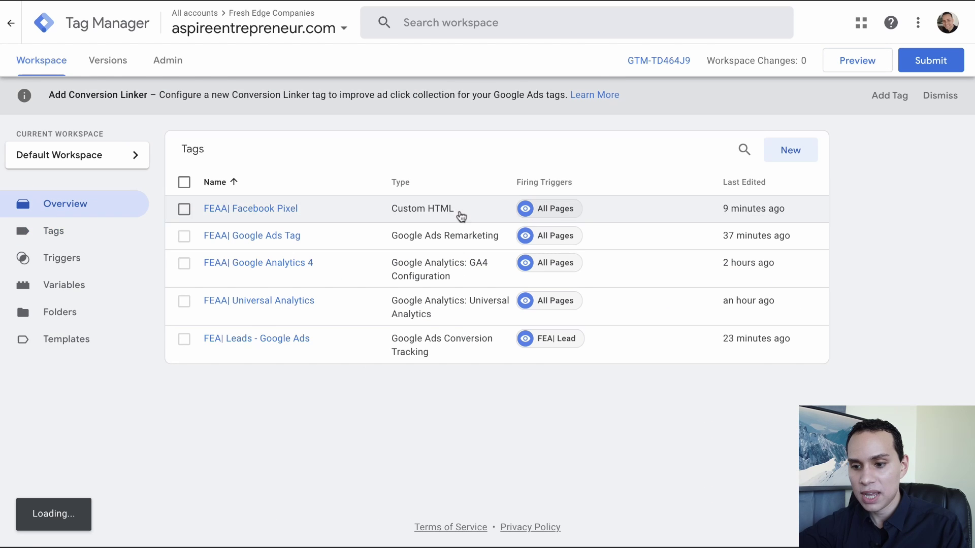